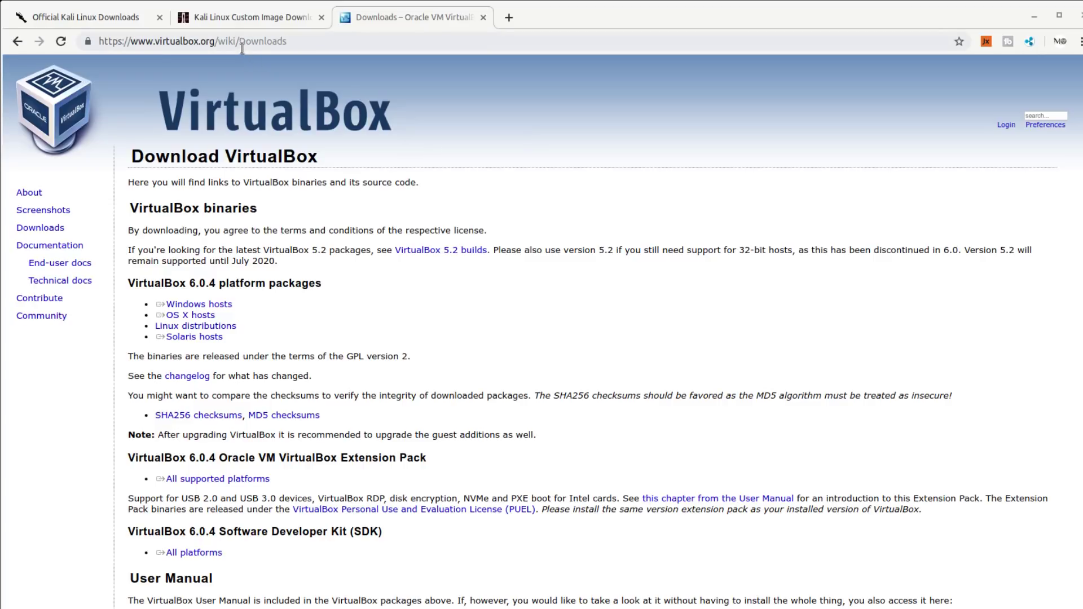
{"action": "left_click_drag", "start_coordinate": [156, 304], "coordinate": [207, 314]}
{"action": "triple_click", "coordinate": [185, 305]}
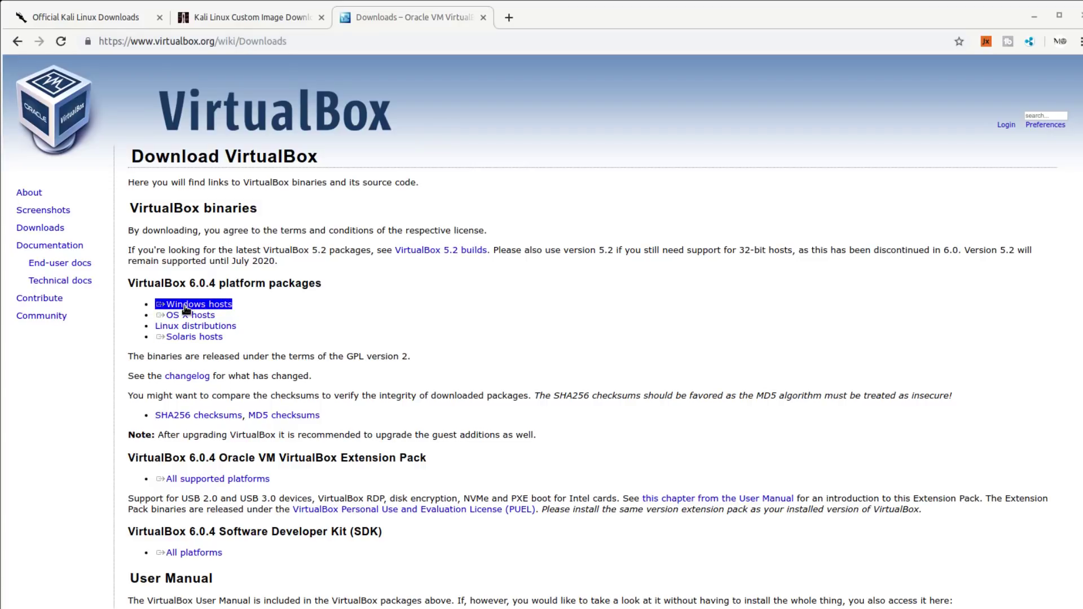
{"action": "triple_click", "coordinate": [186, 316]}
{"action": "triple_click", "coordinate": [191, 325]}
{"action": "triple_click", "coordinate": [186, 316]}
{"action": "triple_click", "coordinate": [184, 337]}
{"action": "triple_click", "coordinate": [191, 326]}
{"action": "triple_click", "coordinate": [184, 338]}
{"action": "triple_click", "coordinate": [189, 316]}
{"action": "triple_click", "coordinate": [191, 338]}
{"action": "triple_click", "coordinate": [189, 316]}
{"action": "triple_click", "coordinate": [194, 337]}
{"action": "triple_click", "coordinate": [206, 328]}
{"action": "left_click", "coordinate": [232, 316]}
{"action": "triple_click", "coordinate": [229, 306]}
{"action": "left_click_drag", "start_coordinate": [395, 250], "coordinate": [450, 250]}
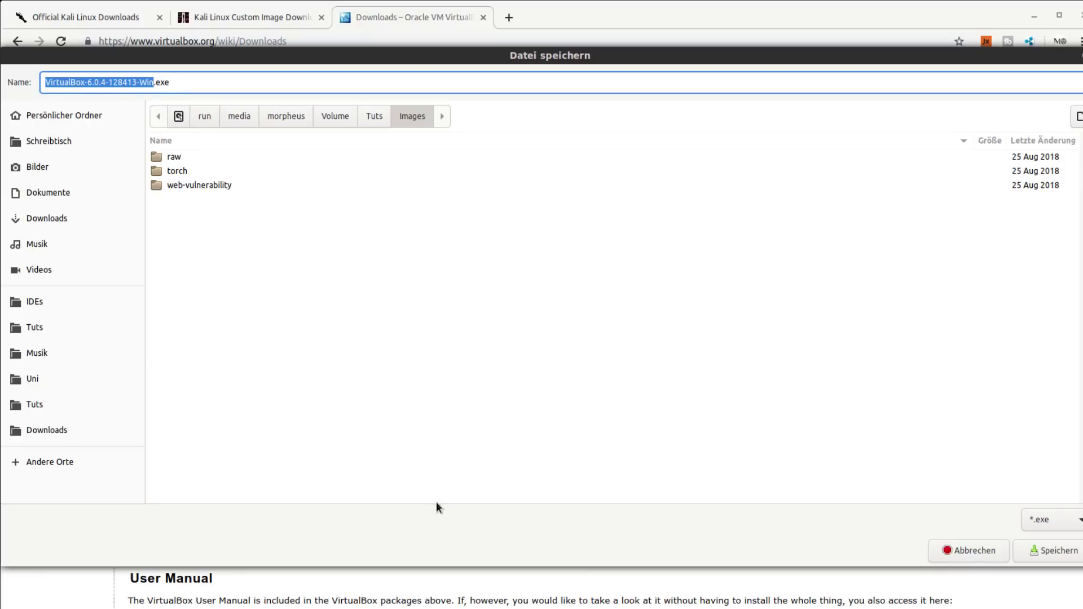
{"action": "left_click", "coordinate": [962, 548]}
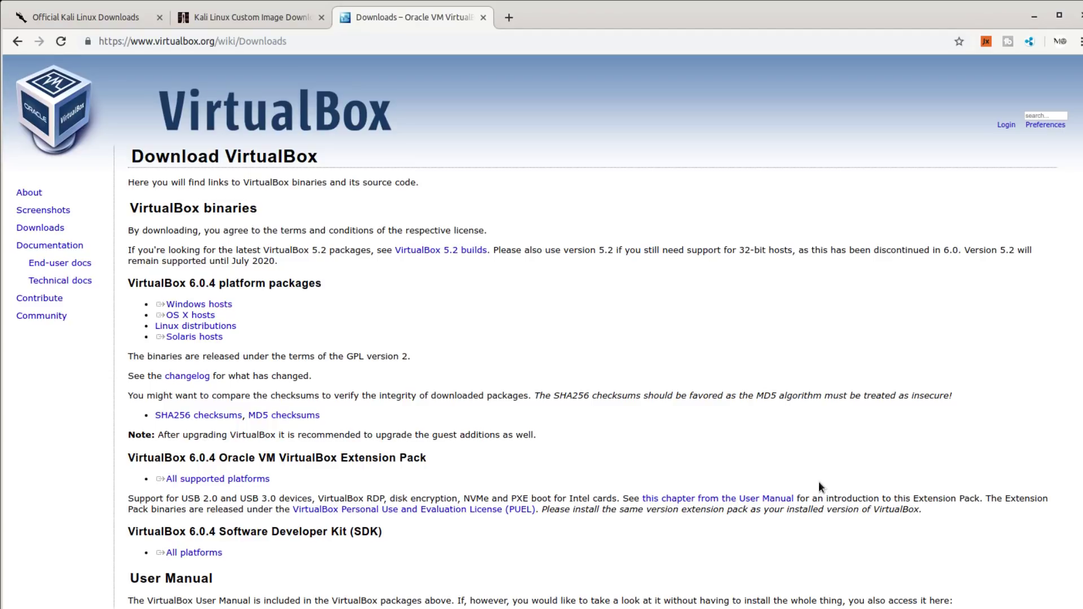
{"action": "key", "text": "alt+Tab"}
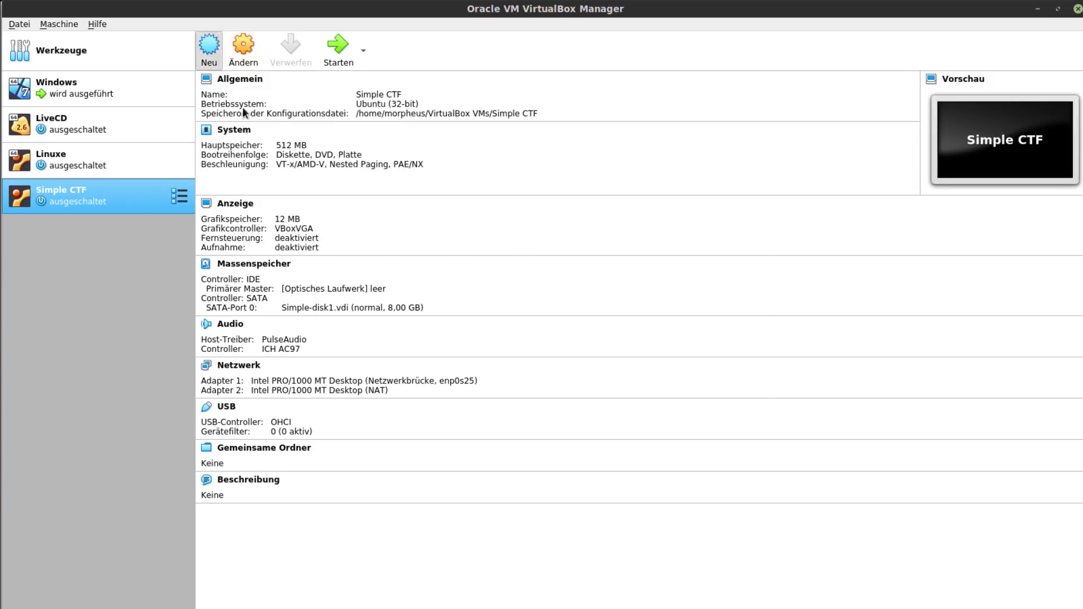
{"action": "left_click", "coordinate": [209, 48]}
{"action": "left_click", "coordinate": [705, 395]}
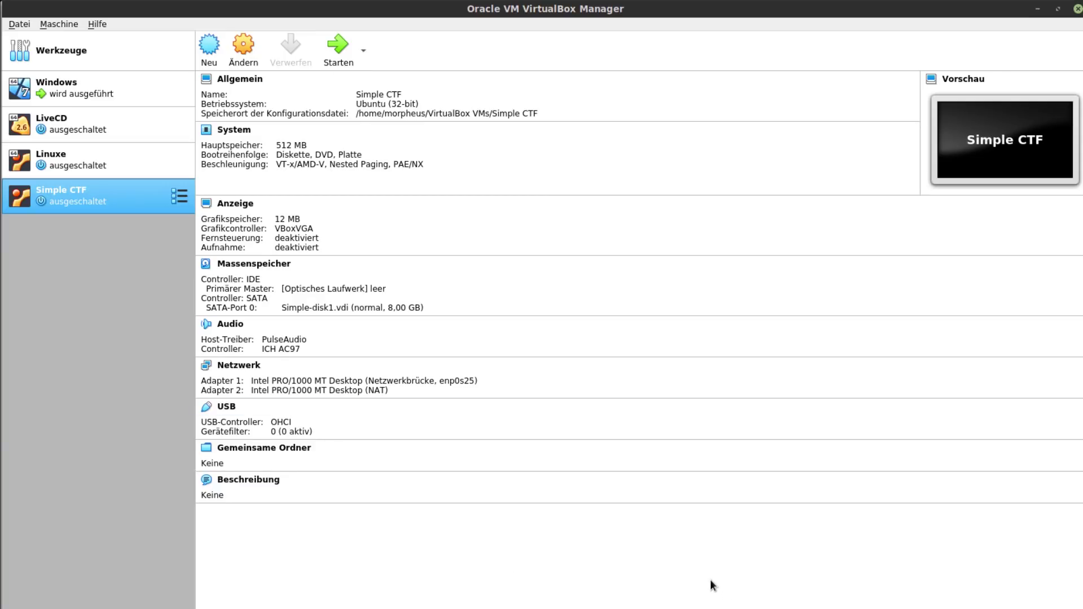
{"action": "left_click", "coordinate": [687, 599]}
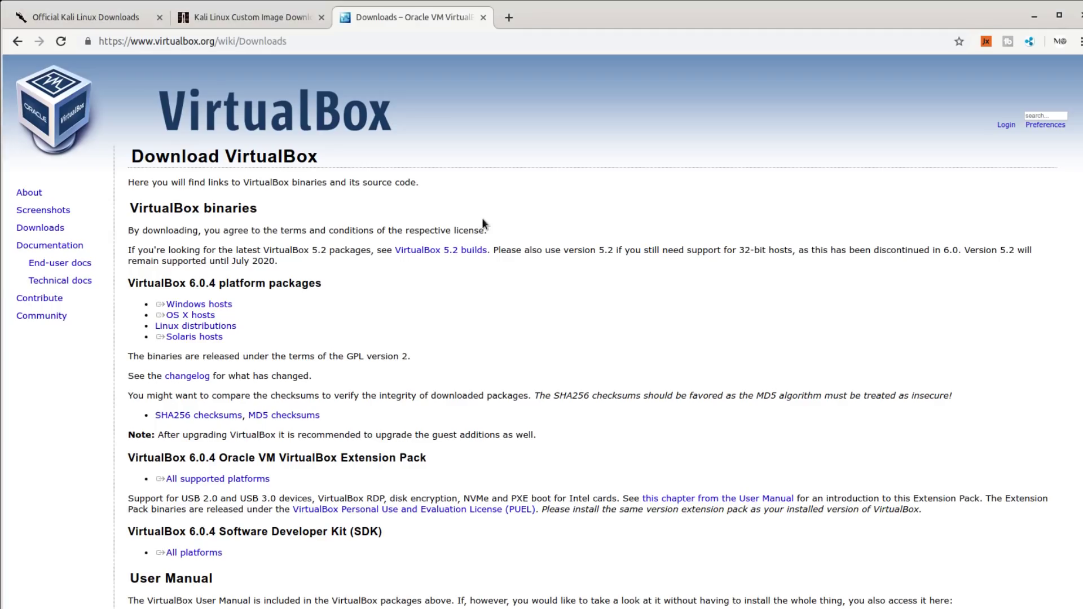
- Switch to the Kali Linux downloads tab and scroll down the image table
{"action": "left_click", "coordinate": [112, 24]}
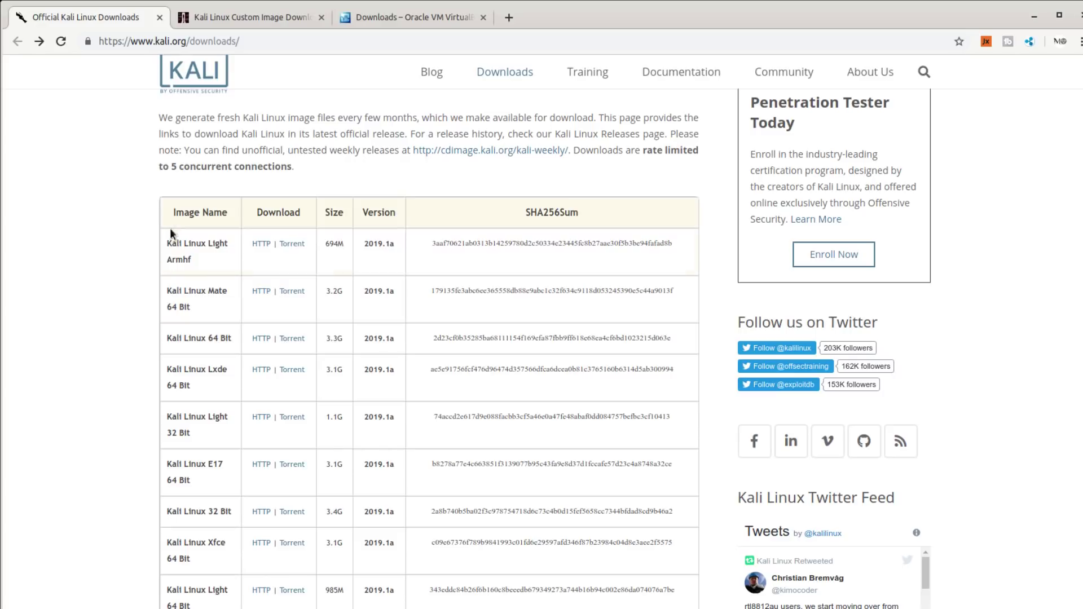
{"action": "scroll", "coordinate": [142, 238], "scroll_direction": "down", "scroll_amount": 2}
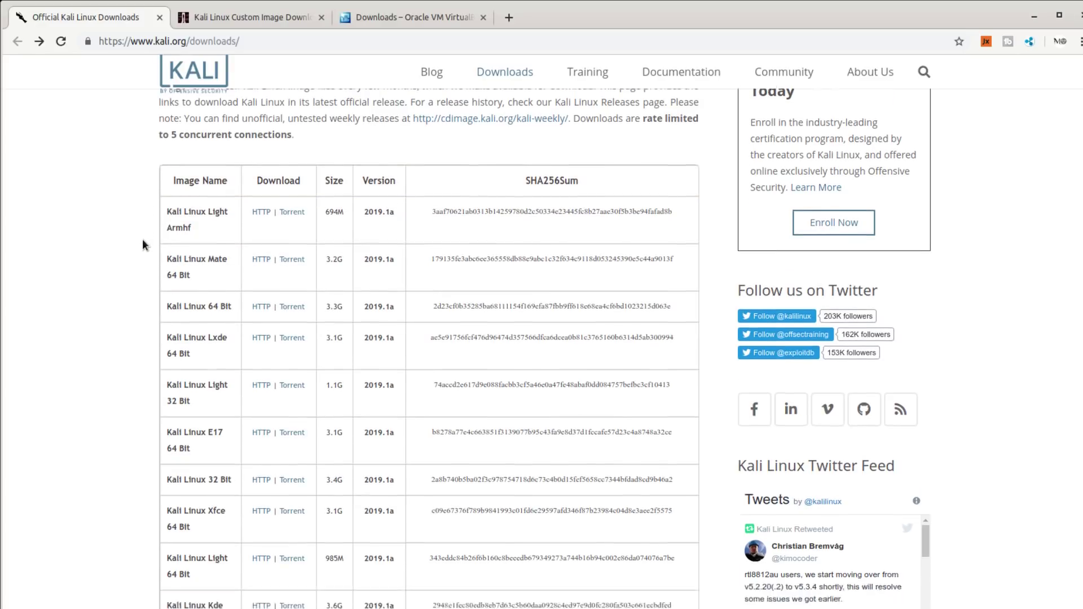
{"action": "left_click_drag", "start_coordinate": [168, 172], "coordinate": [118, 379]}
{"action": "left_click", "coordinate": [103, 362]}
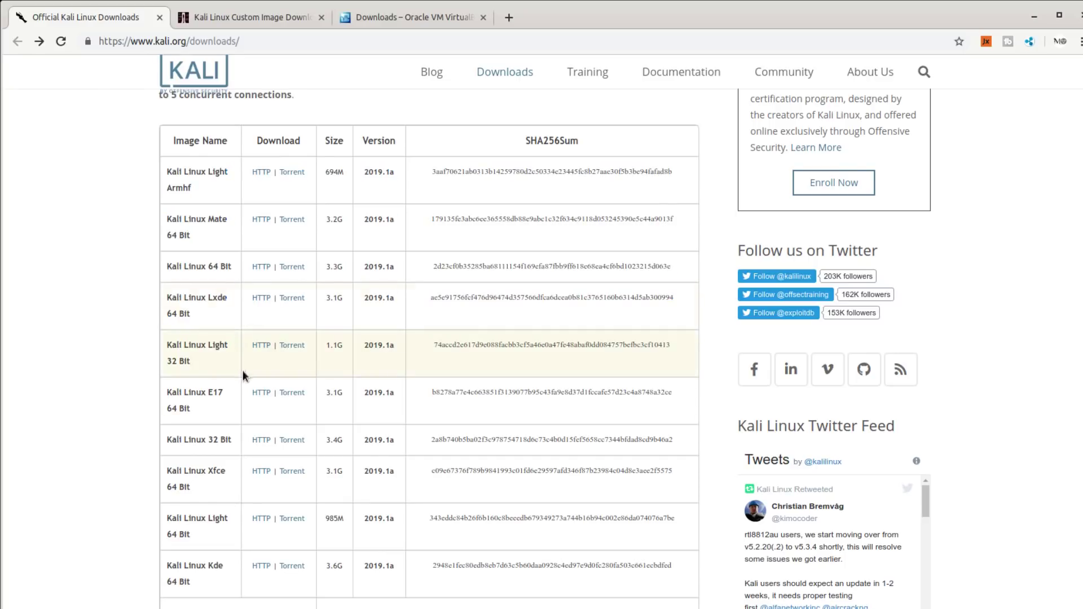
{"action": "scroll", "coordinate": [130, 352], "scroll_direction": "down", "scroll_amount": 2}
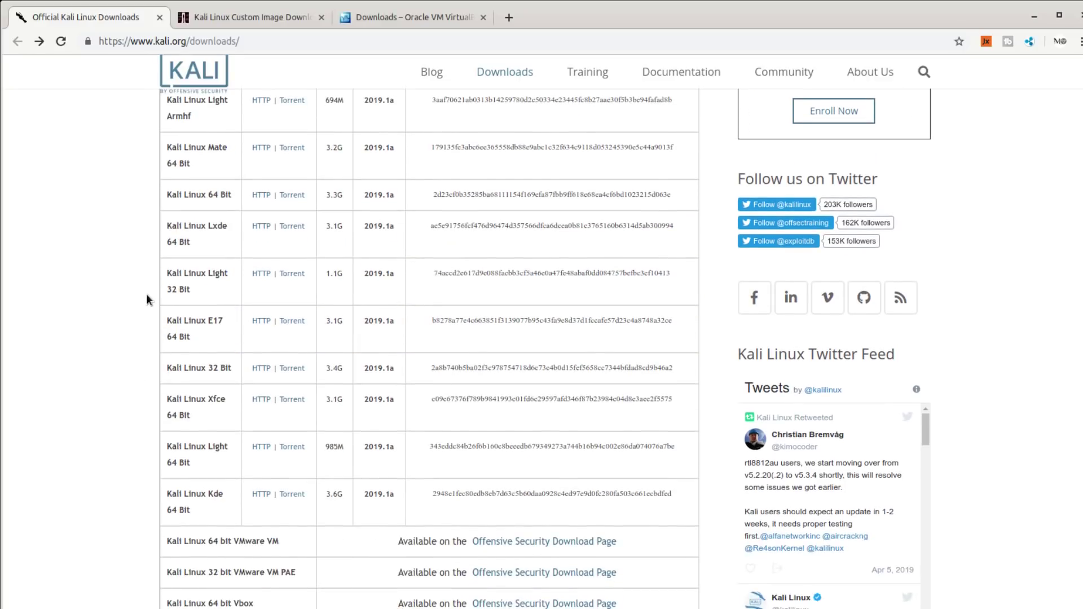
{"action": "scroll", "coordinate": [147, 294], "scroll_direction": "down", "scroll_amount": 3}
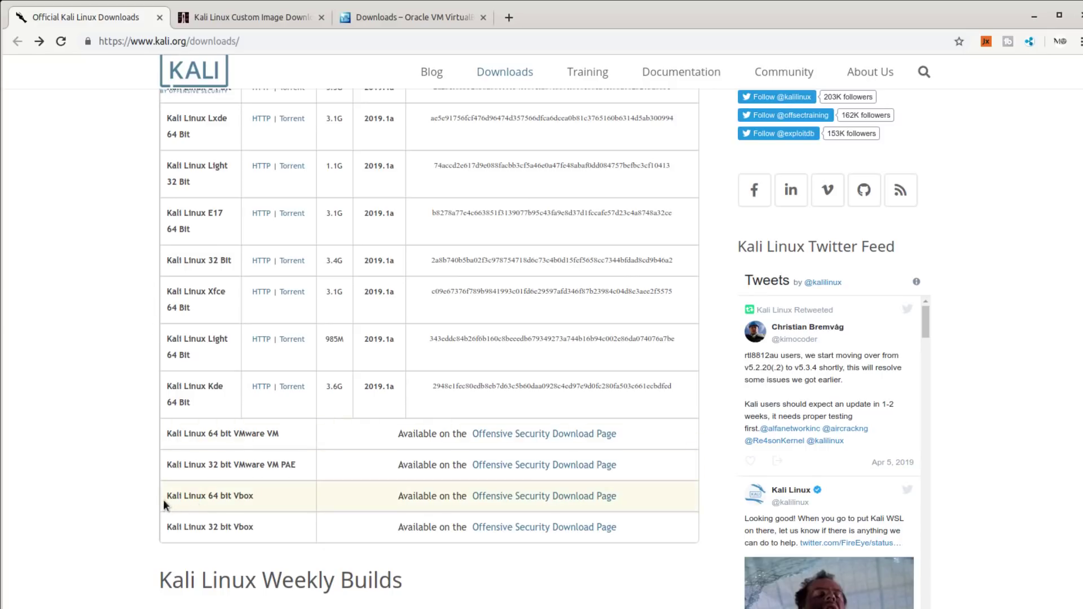
- Highlight the Kali Linux 64 bit Vbox row in the image table
{"action": "left_click_drag", "start_coordinate": [163, 492], "coordinate": [303, 489]}
{"action": "left_click_drag", "start_coordinate": [398, 492], "coordinate": [614, 502]}
{"action": "left_click", "coordinate": [227, 506]}
{"action": "left_click_drag", "start_coordinate": [209, 494], "coordinate": [257, 499]}
{"action": "left_click", "coordinate": [234, 497]}
{"action": "triple_click", "coordinate": [237, 497]}
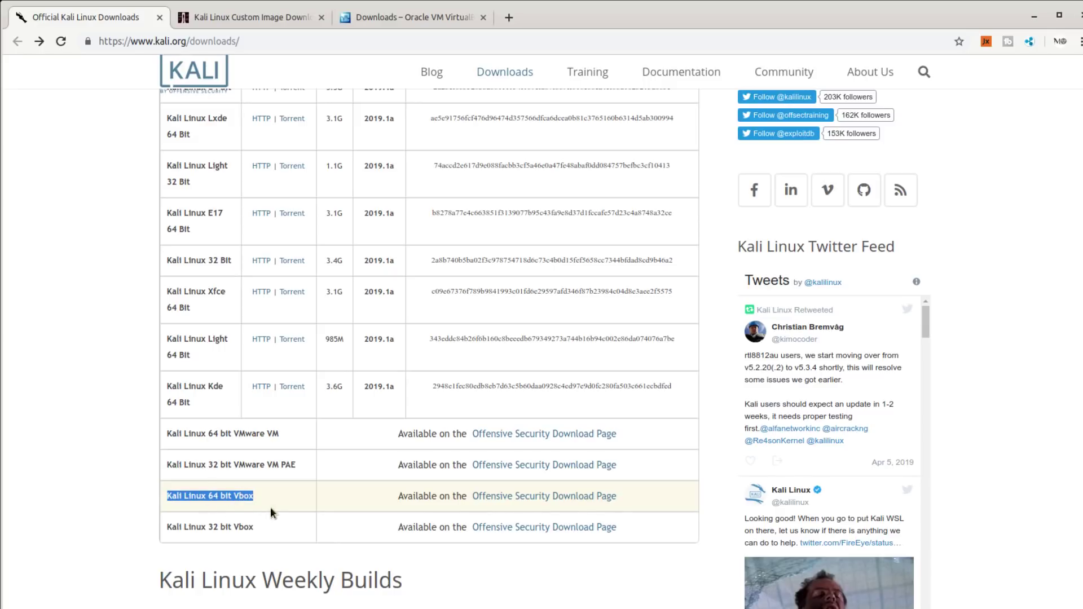
- Compare the 64 bit VMware and Vbox entries, then go to the Offensive Security download page
{"action": "double_click", "coordinate": [242, 434]}
{"action": "left_click", "coordinate": [242, 434]}
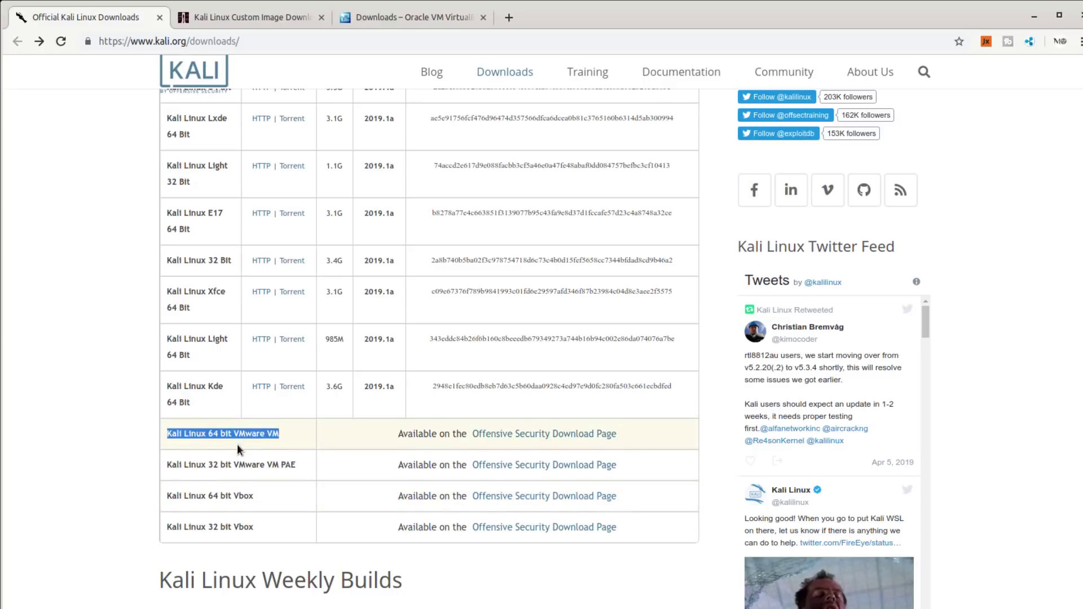
{"action": "triple_click", "coordinate": [247, 495]}
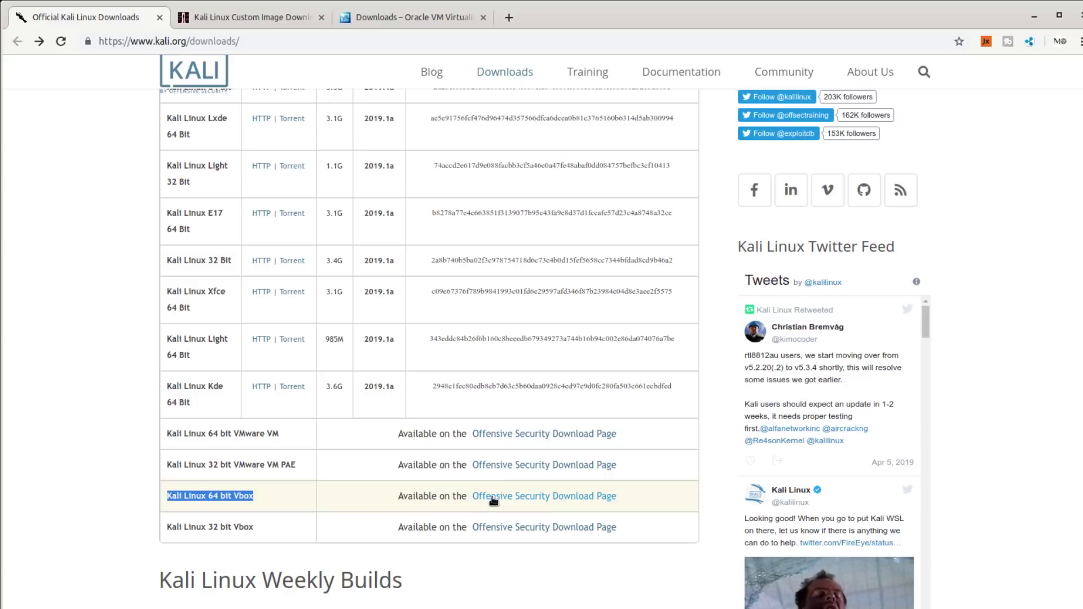
{"action": "left_click", "coordinate": [279, 13]}
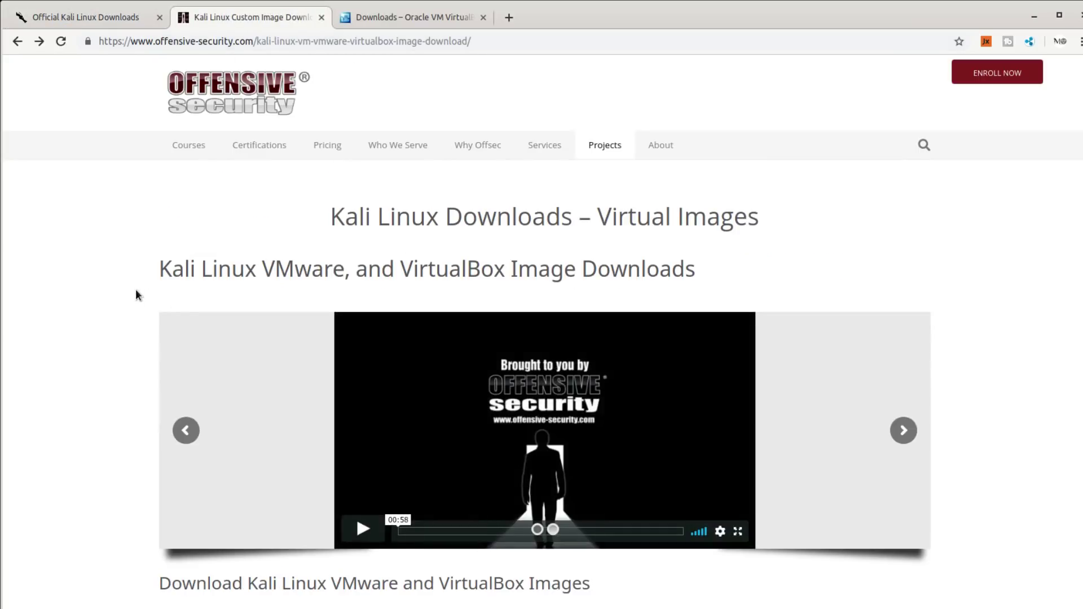
- On the Kali Linux VirtualBox Images tab, download the Kali Linux Vbox 64 Bit Ova image
{"action": "scroll", "coordinate": [99, 262], "scroll_direction": "down", "scroll_amount": 3}
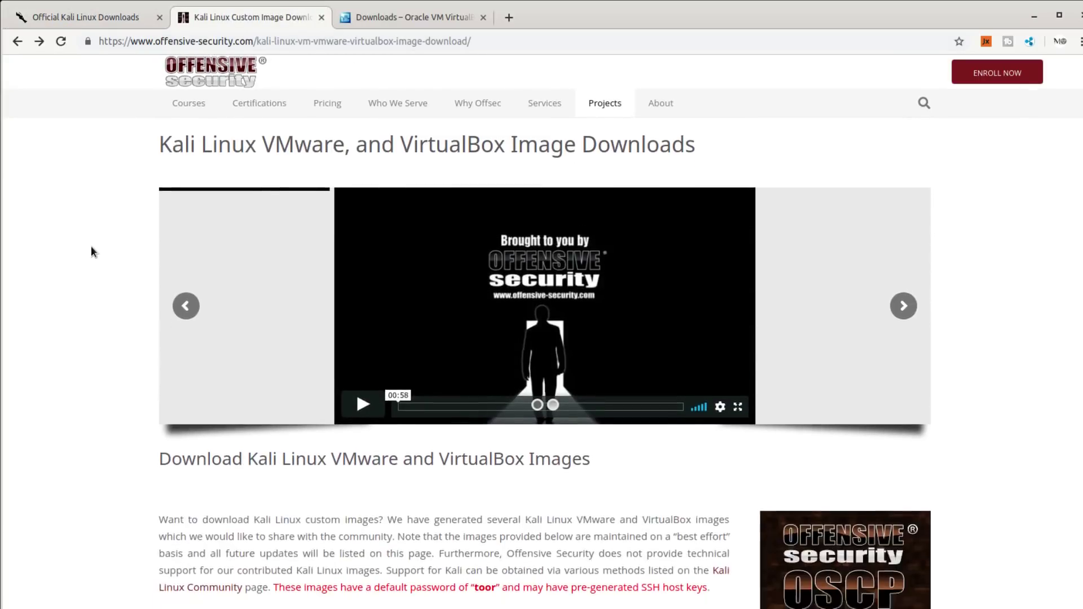
{"action": "scroll", "coordinate": [91, 248], "scroll_direction": "down", "scroll_amount": 6}
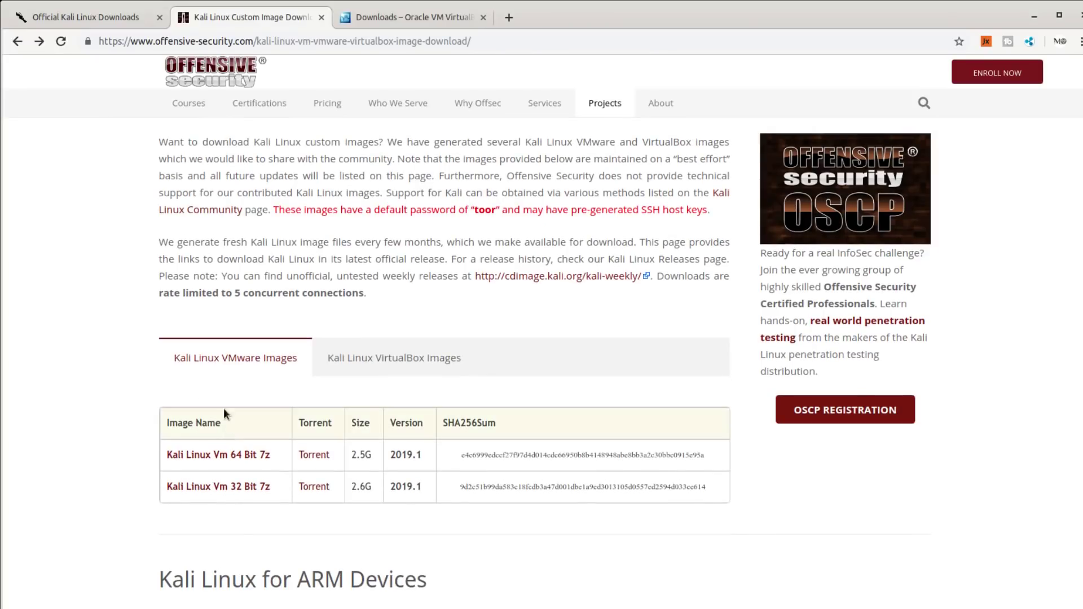
{"action": "left_click", "coordinate": [397, 361]}
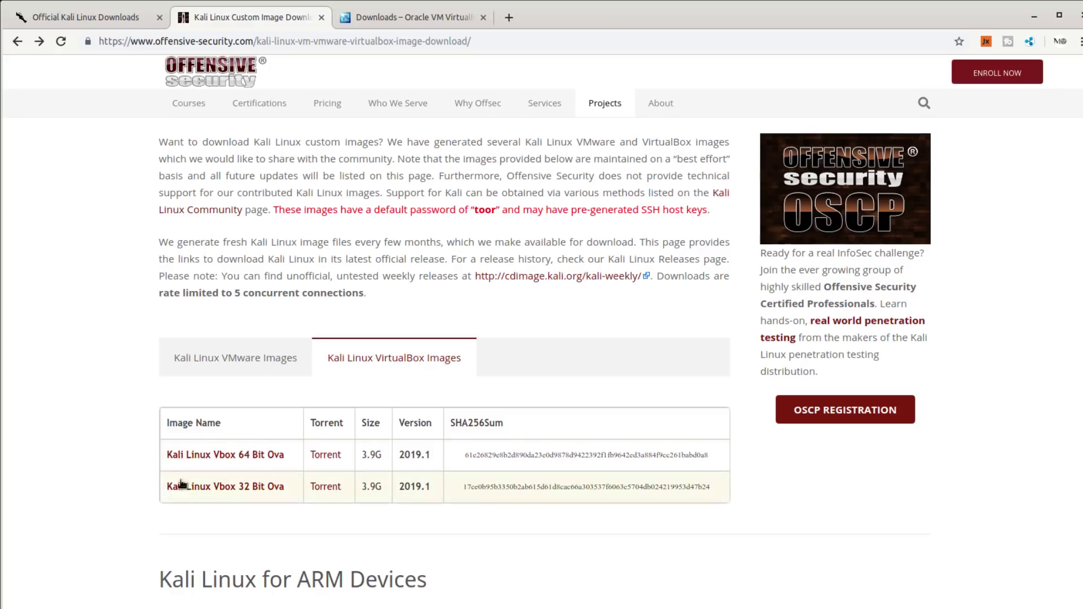
{"action": "left_click", "coordinate": [181, 455]}
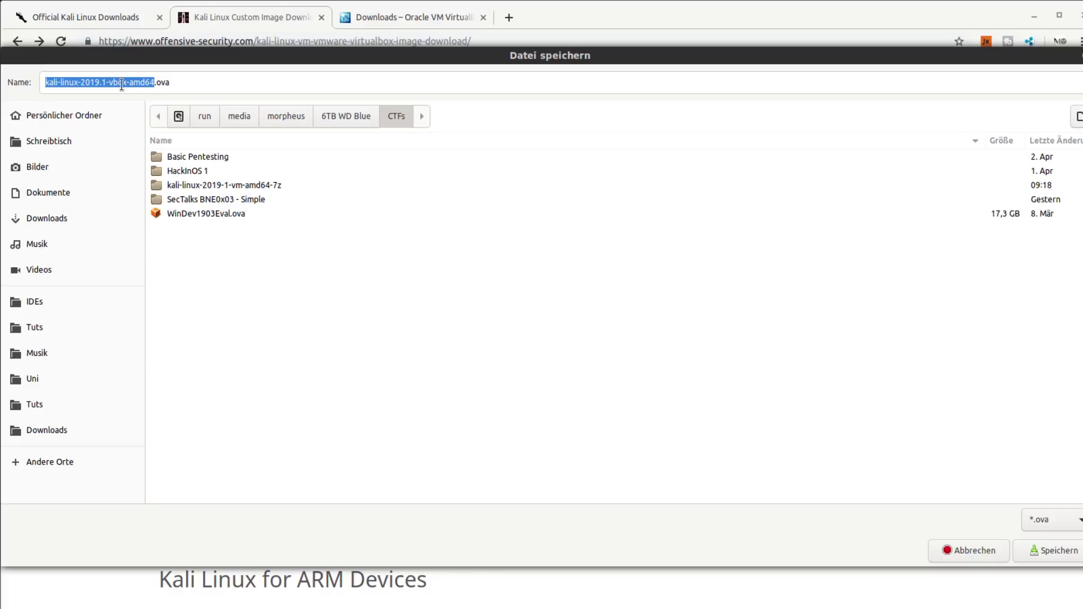
- Inspect the proposed name kali-linux-2019.1-vbox-amd64.ova and target folder, then cancel the save
{"action": "left_click", "coordinate": [149, 84]}
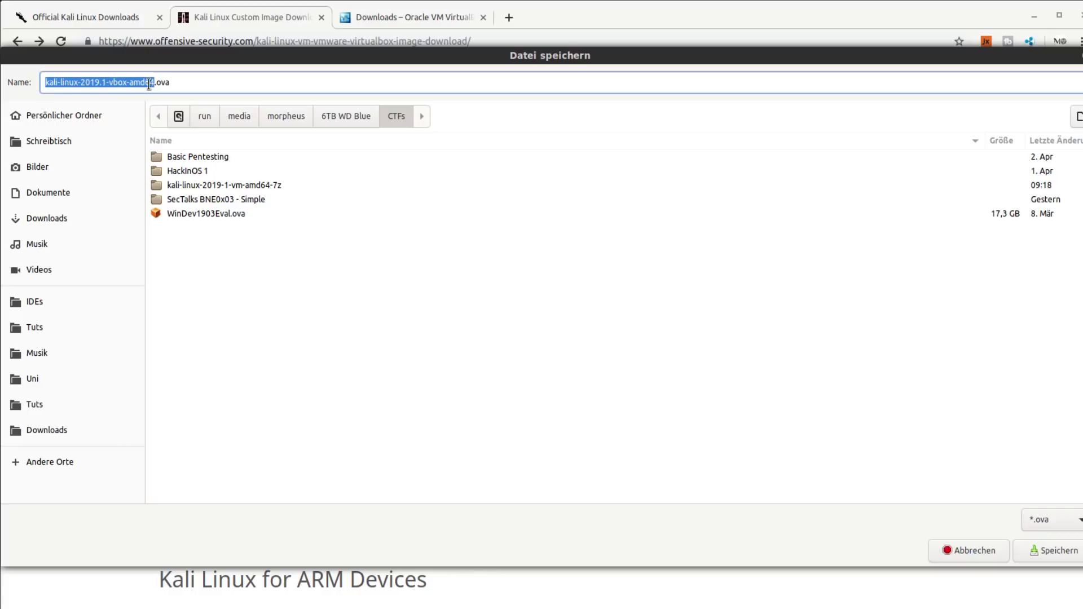
{"action": "left_click_drag", "start_coordinate": [155, 84], "coordinate": [145, 84]}
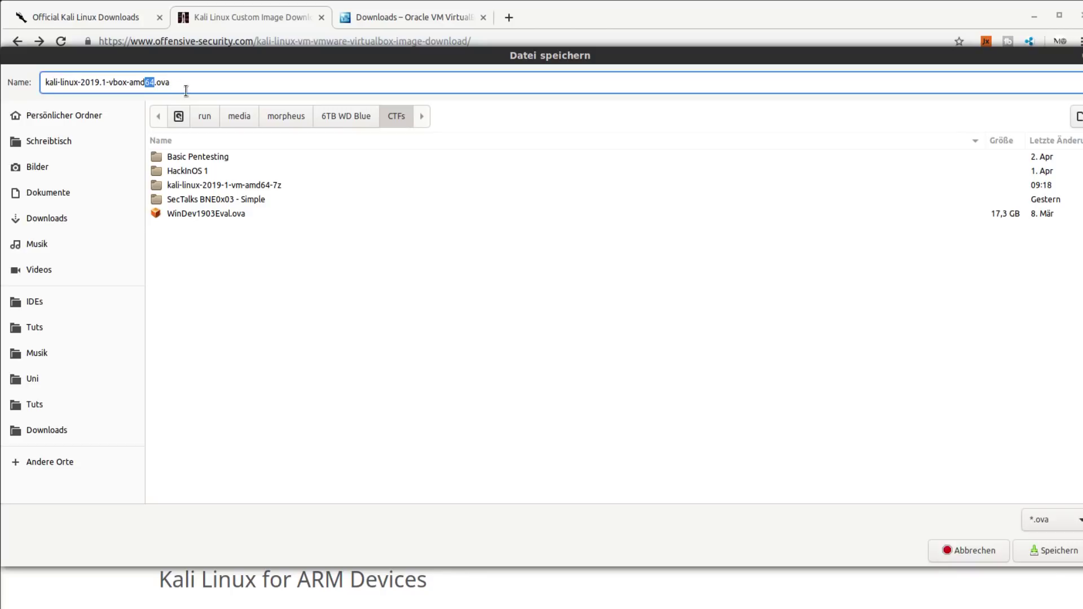
{"action": "left_click_drag", "start_coordinate": [161, 83], "coordinate": [174, 82]}
{"action": "left_click", "coordinate": [215, 310]}
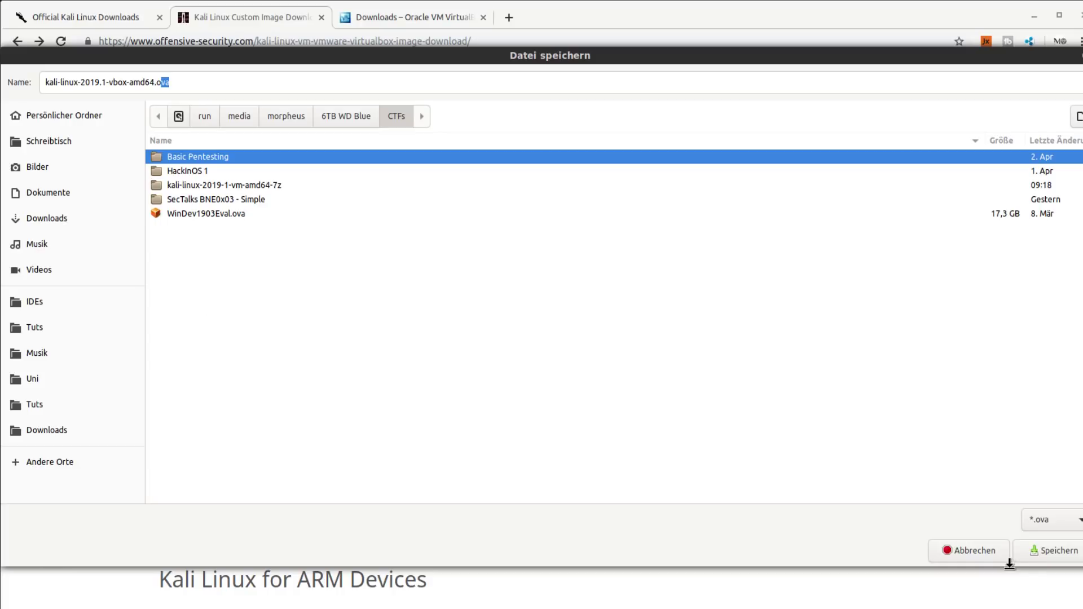
{"action": "left_click", "coordinate": [972, 547]}
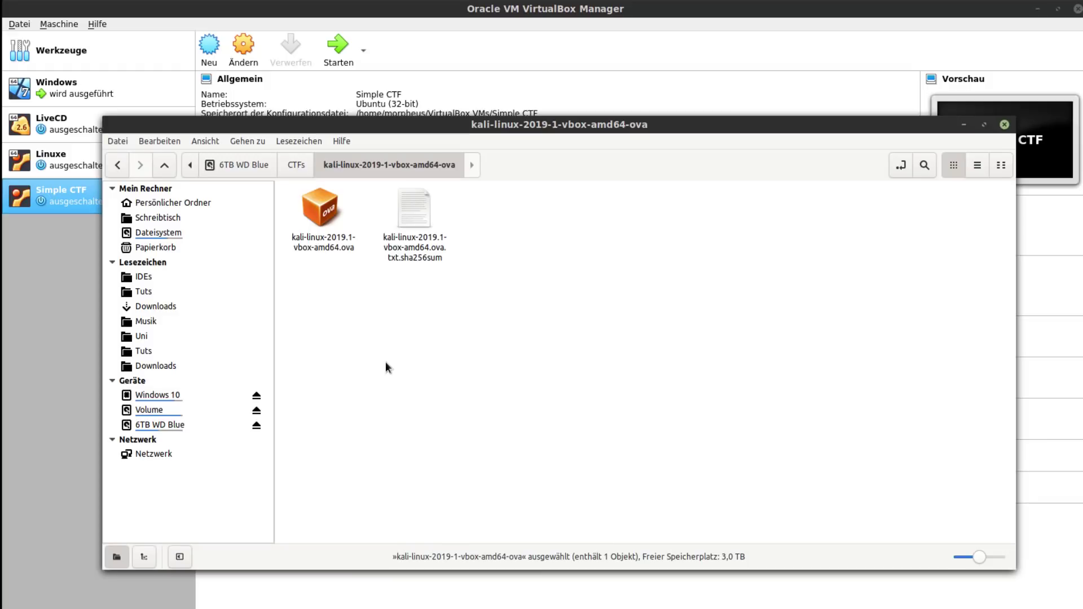
- In Nemo, open kali-linux-2019.1-vbox-amd64.ova to import it into VirtualBox
{"action": "left_click_drag", "start_coordinate": [390, 330], "coordinate": [343, 406]}
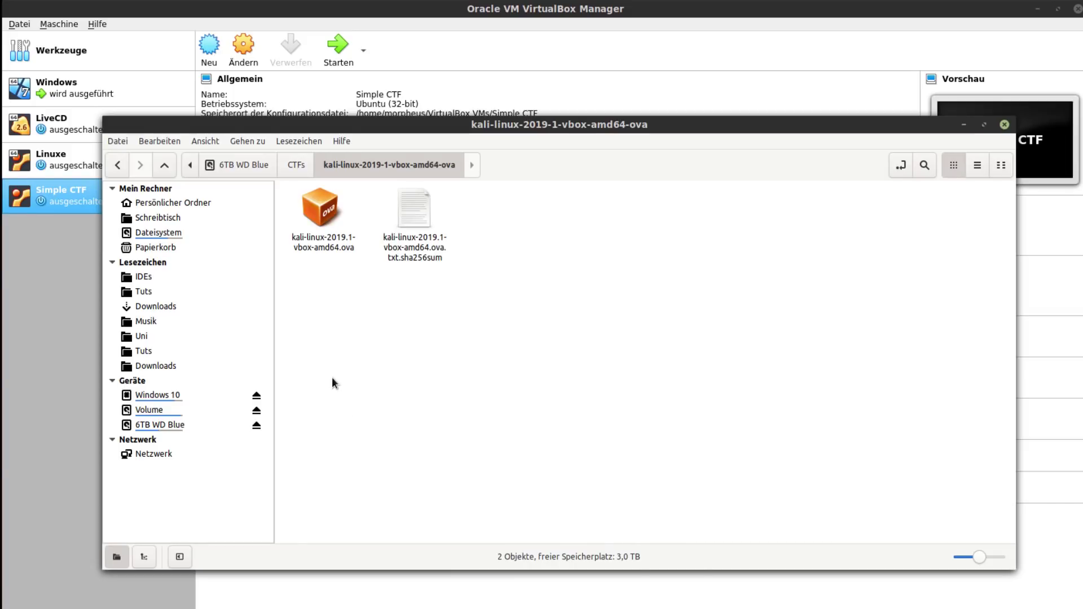
{"action": "left_click", "coordinate": [337, 202]}
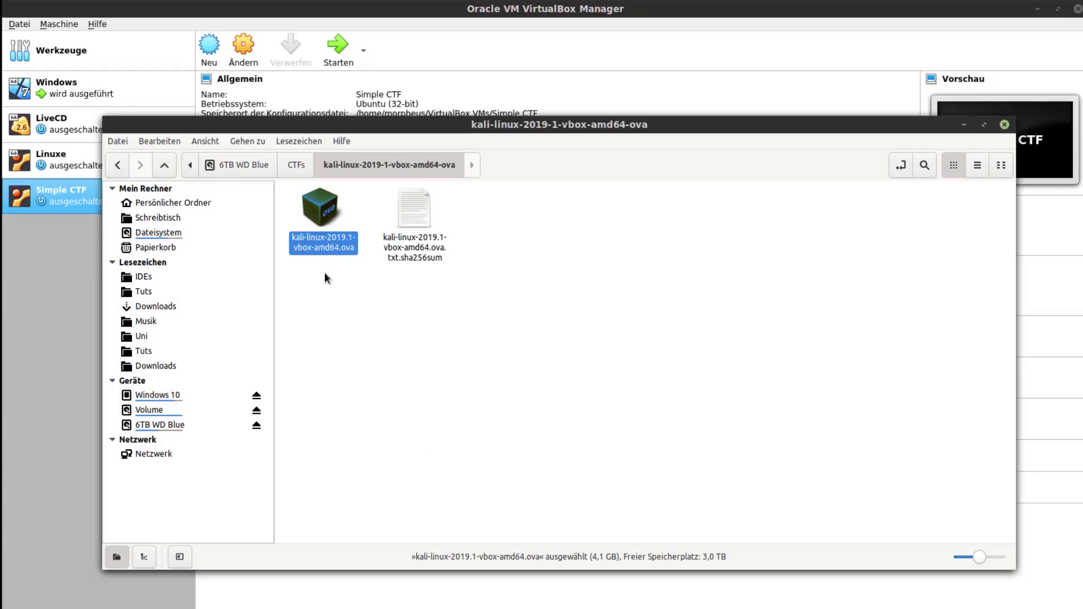
{"action": "double_click", "coordinate": [327, 255]}
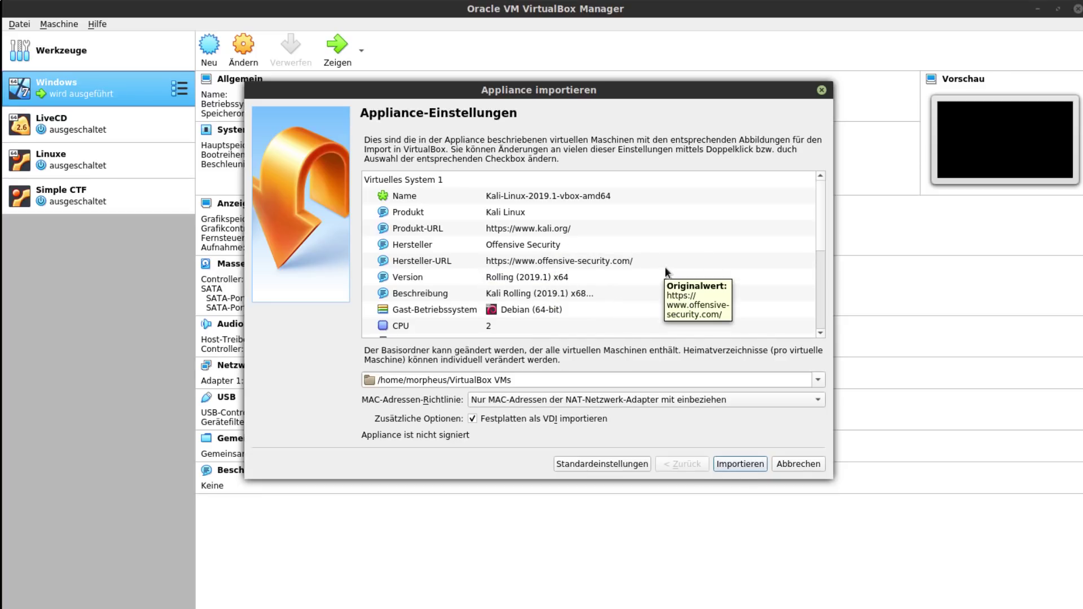
- Review the Kali-Linux-2019.1-vbox-amd64 appliance settings and import it with Importieren
{"action": "scroll", "coordinate": [606, 276], "scroll_direction": "down", "scroll_amount": 2}
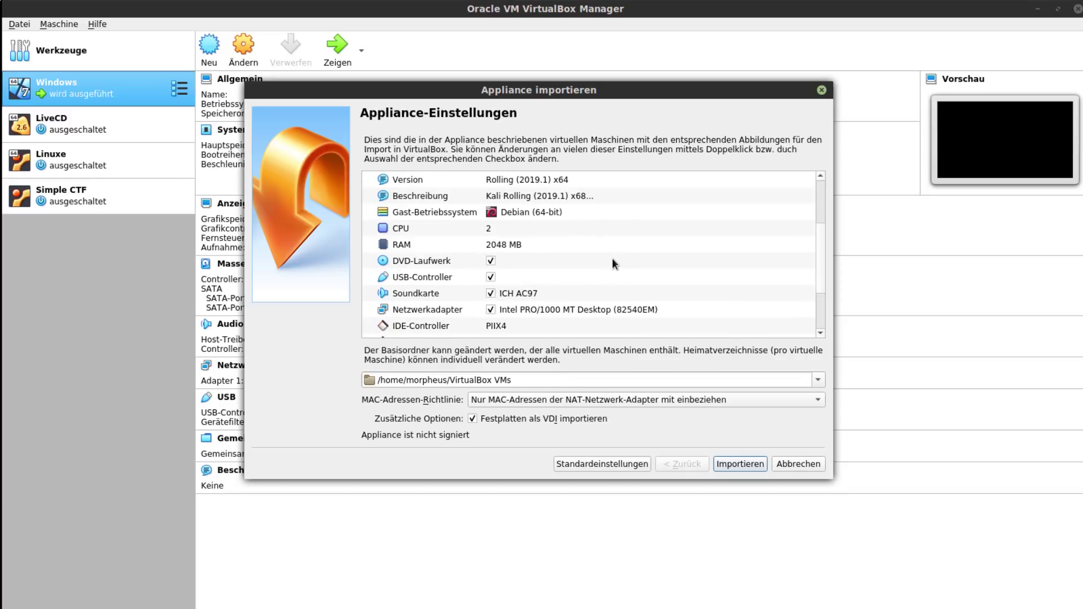
{"action": "scroll", "coordinate": [613, 260], "scroll_direction": "down", "scroll_amount": 2}
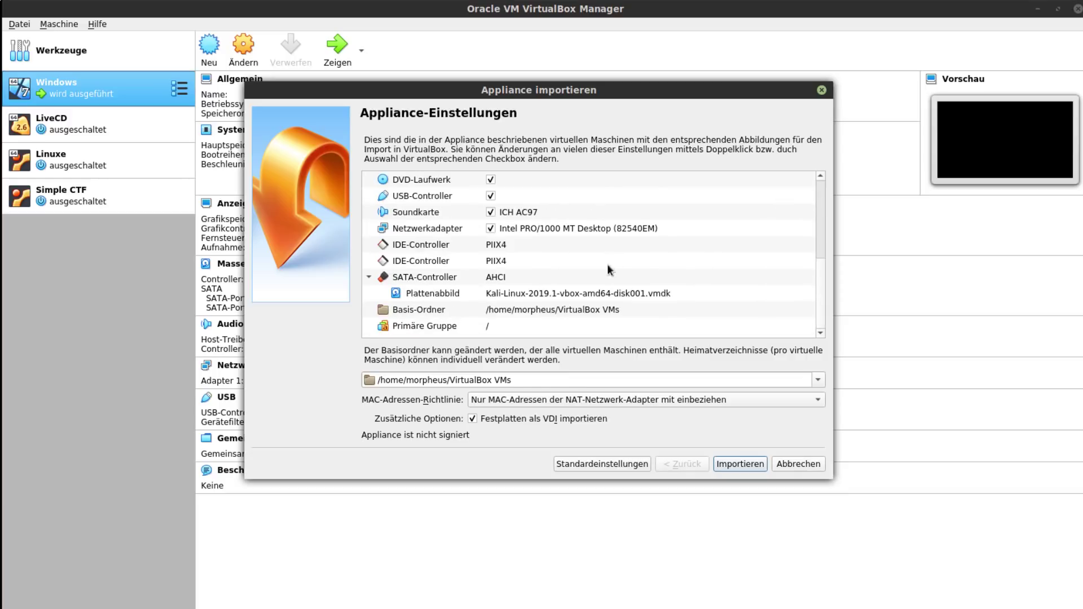
{"action": "left_click", "coordinate": [728, 462]}
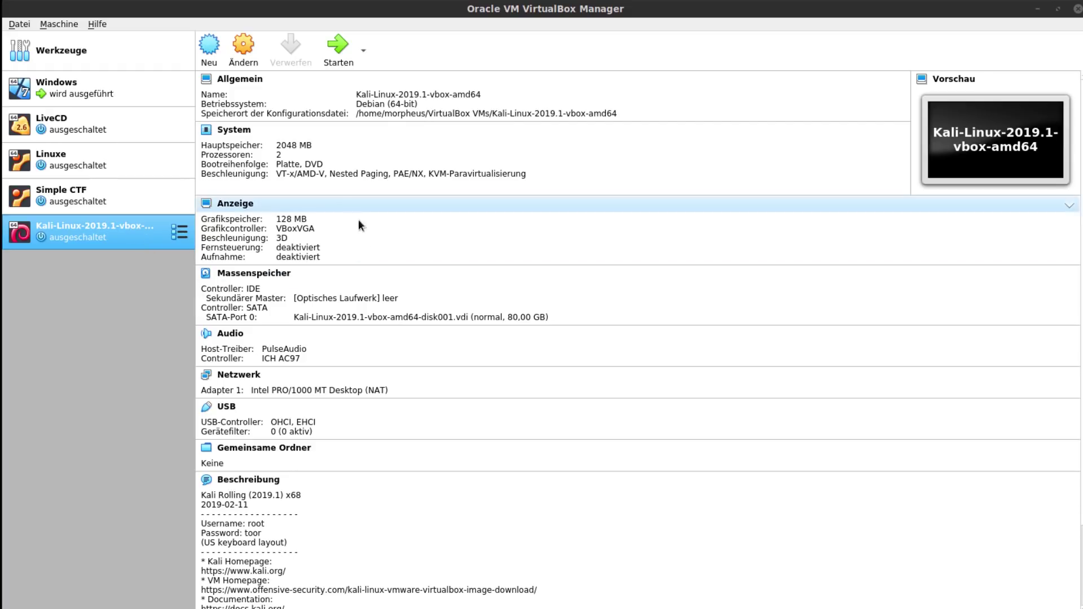
- Review the Kali VM's system settings: 2048 MB memory, processor and acceleration
{"action": "right_click", "coordinate": [97, 224]}
{"action": "left_click", "coordinate": [415, 286]}
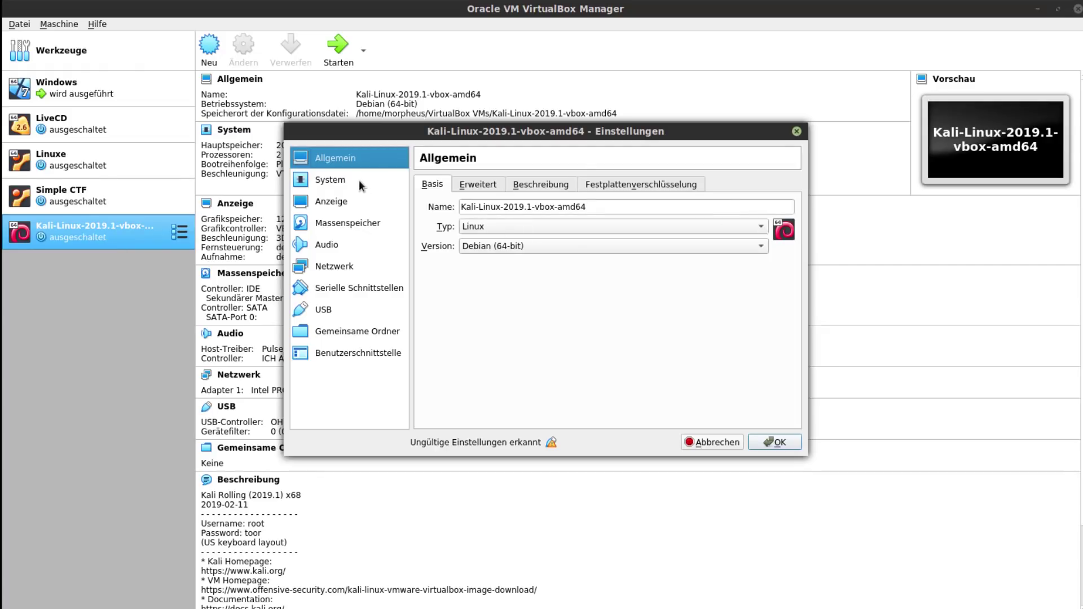
{"action": "left_click", "coordinate": [358, 180]}
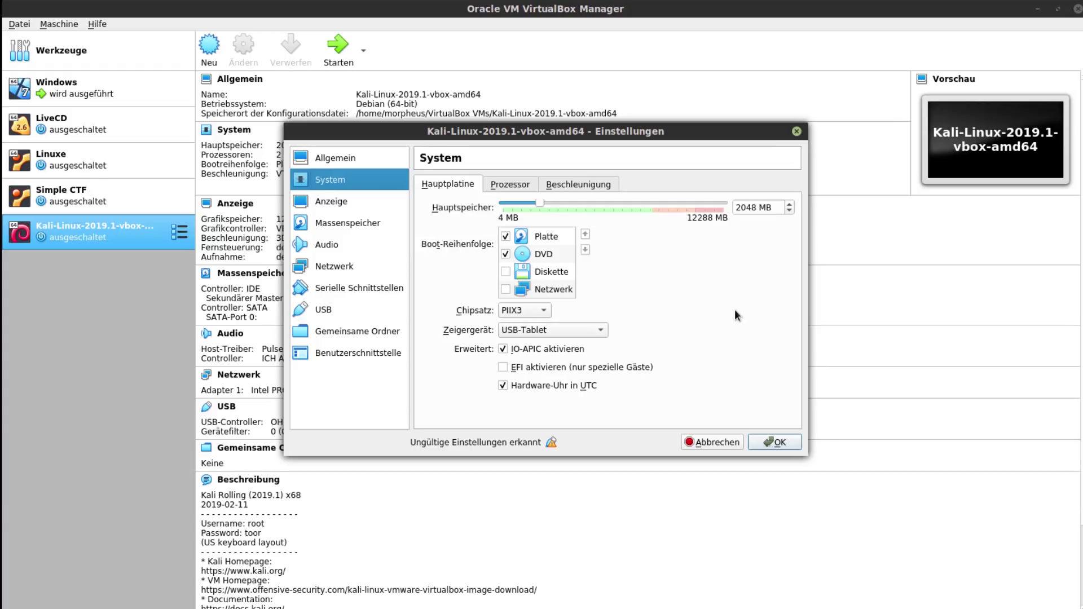
{"action": "left_click", "coordinate": [756, 211]}
{"action": "left_click_drag", "start_coordinate": [755, 211], "coordinate": [730, 211]}
{"action": "left_click", "coordinate": [510, 186]}
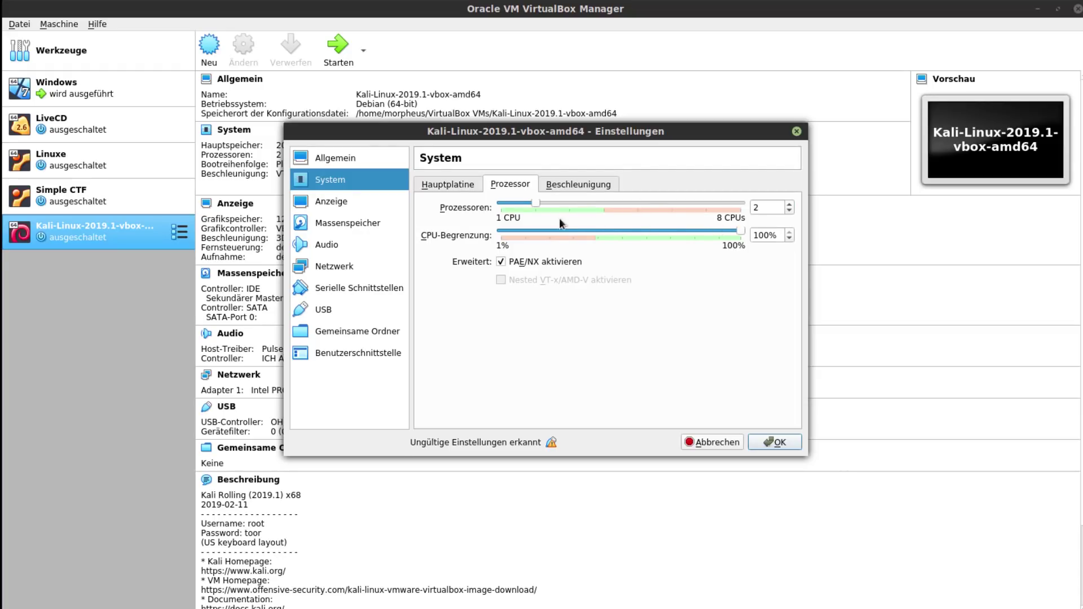
{"action": "left_click", "coordinate": [584, 186]}
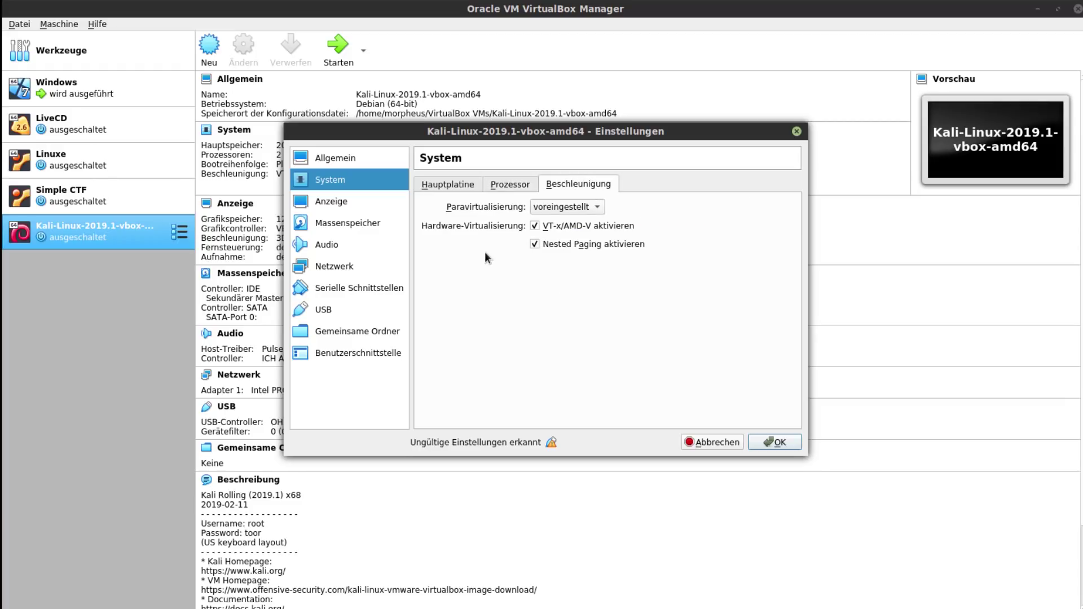
- Check the display settings and switch the USB controller to USB 1.1 (OHCI)
{"action": "left_click", "coordinate": [370, 205]}
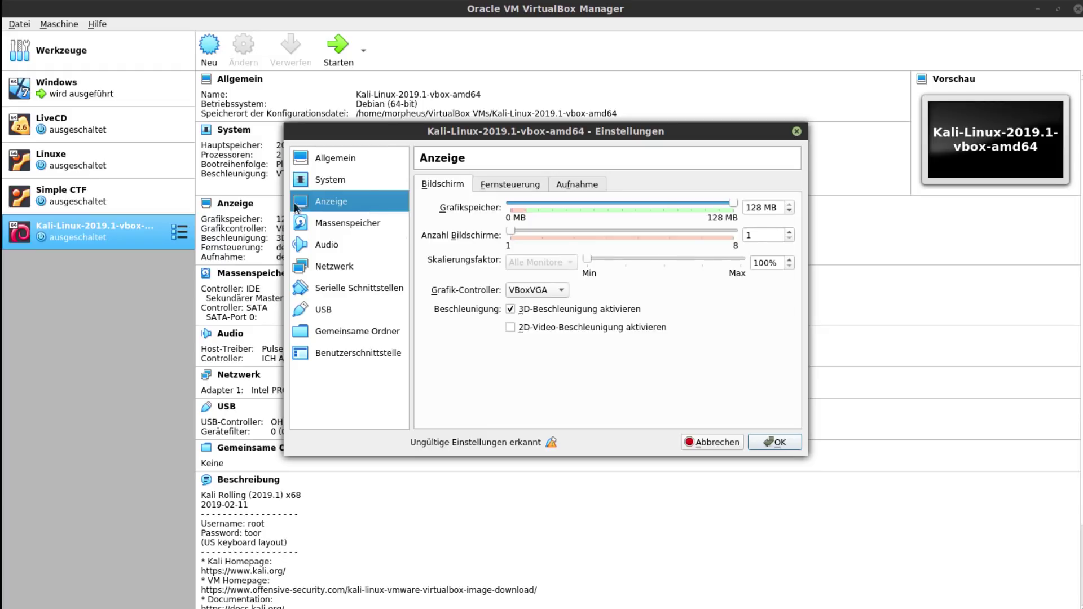
{"action": "mouse_move", "coordinate": [553, 444]}
{"action": "left_click", "coordinate": [379, 310]}
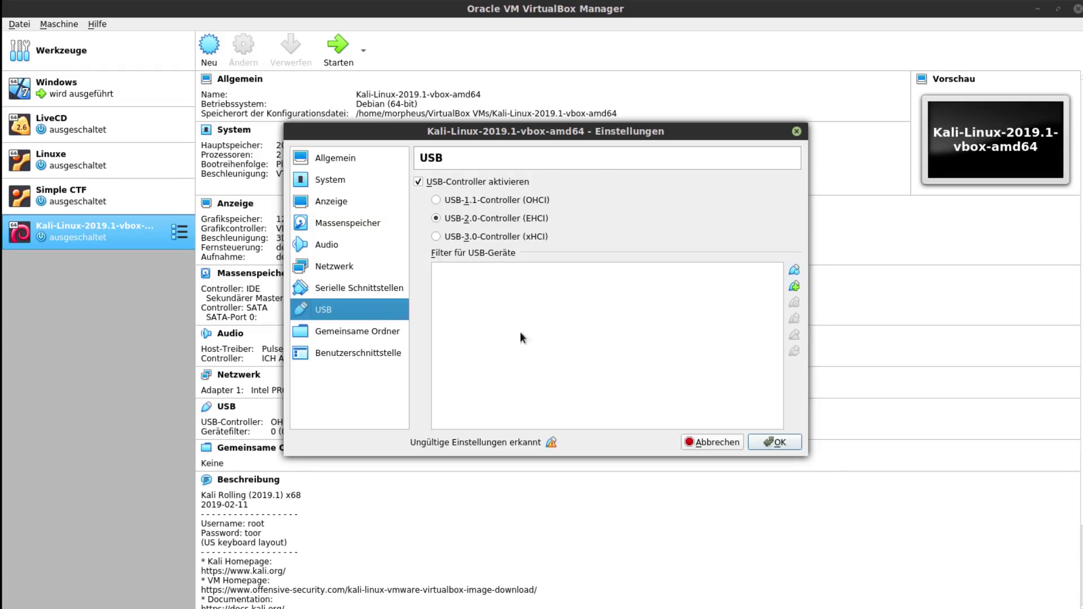
{"action": "left_click", "coordinate": [437, 199]}
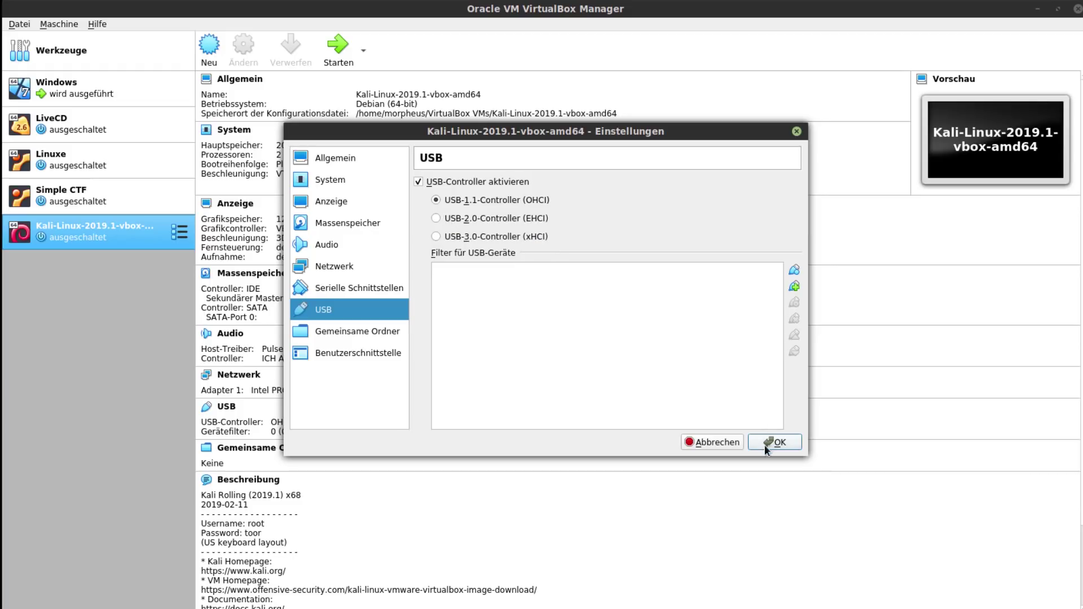
{"action": "left_click", "coordinate": [345, 268]}
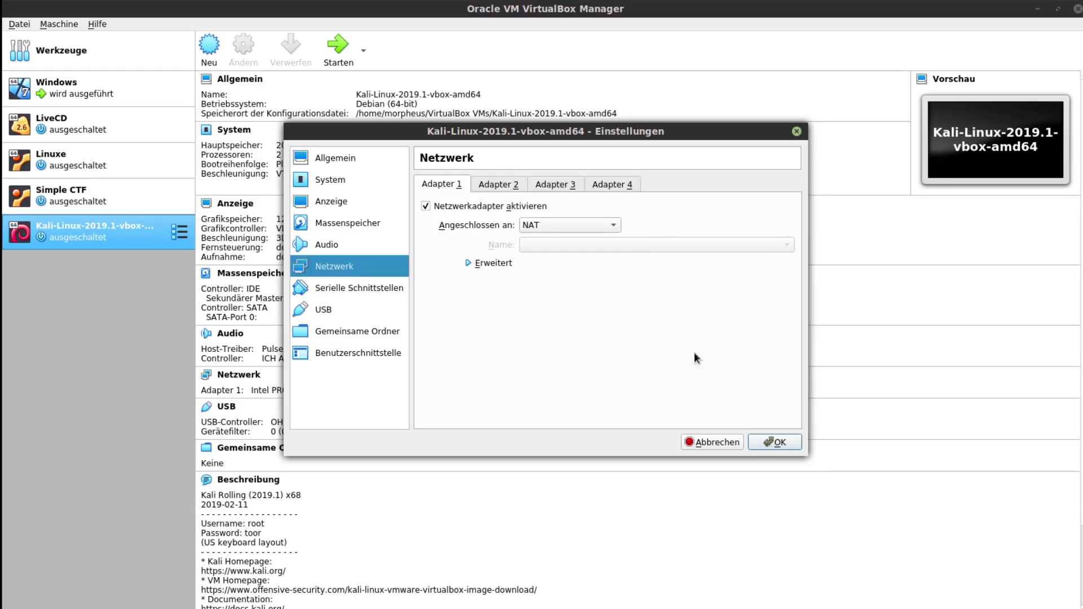
- Attach adapter 1 to Netzwerkbrücke on enp0s25 and save the settings with OK
{"action": "left_click", "coordinate": [595, 226]}
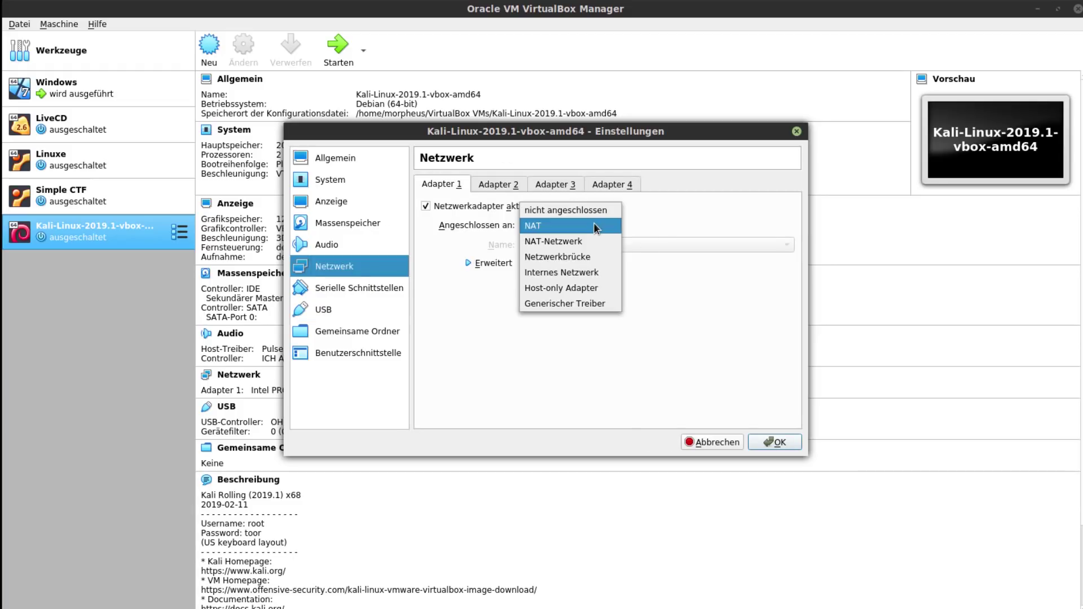
{"action": "left_click", "coordinate": [584, 263]}
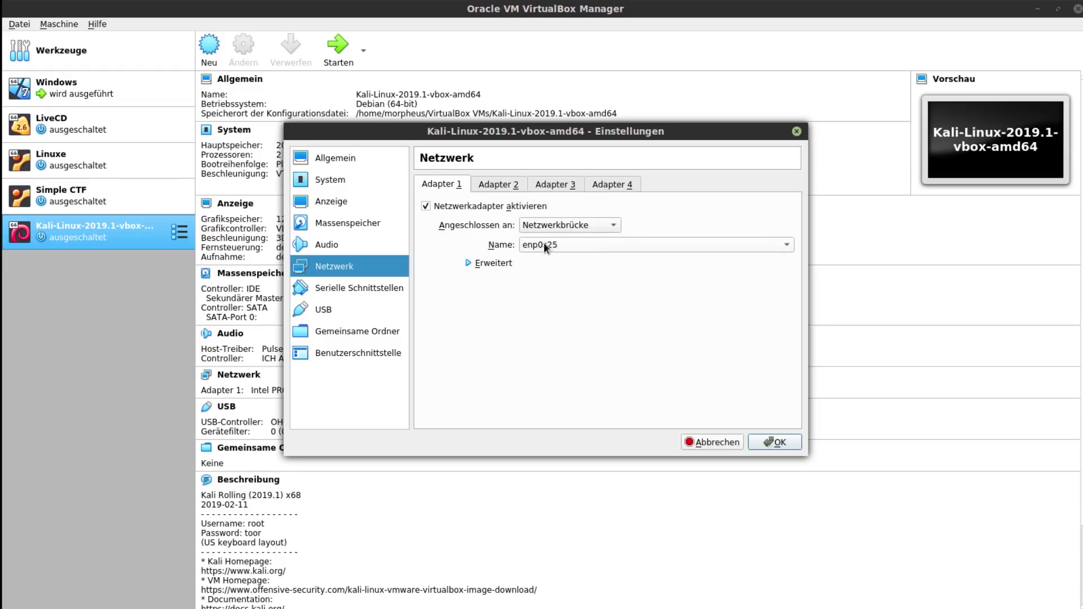
{"action": "left_click", "coordinate": [592, 246]}
{"action": "left_click", "coordinate": [587, 247]}
{"action": "left_click", "coordinate": [354, 312]}
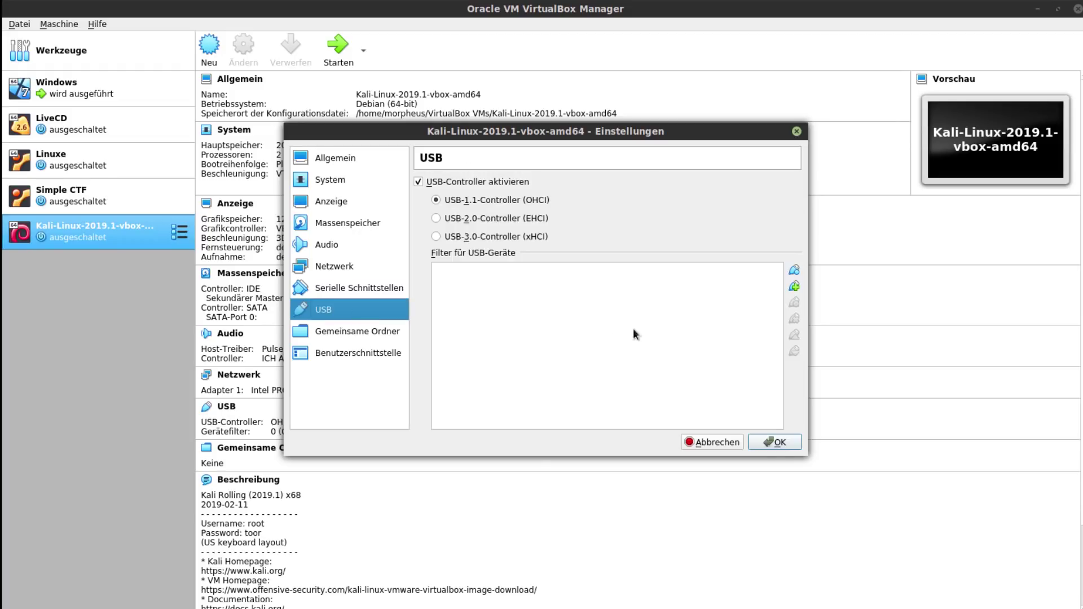
{"action": "left_click", "coordinate": [789, 439]}
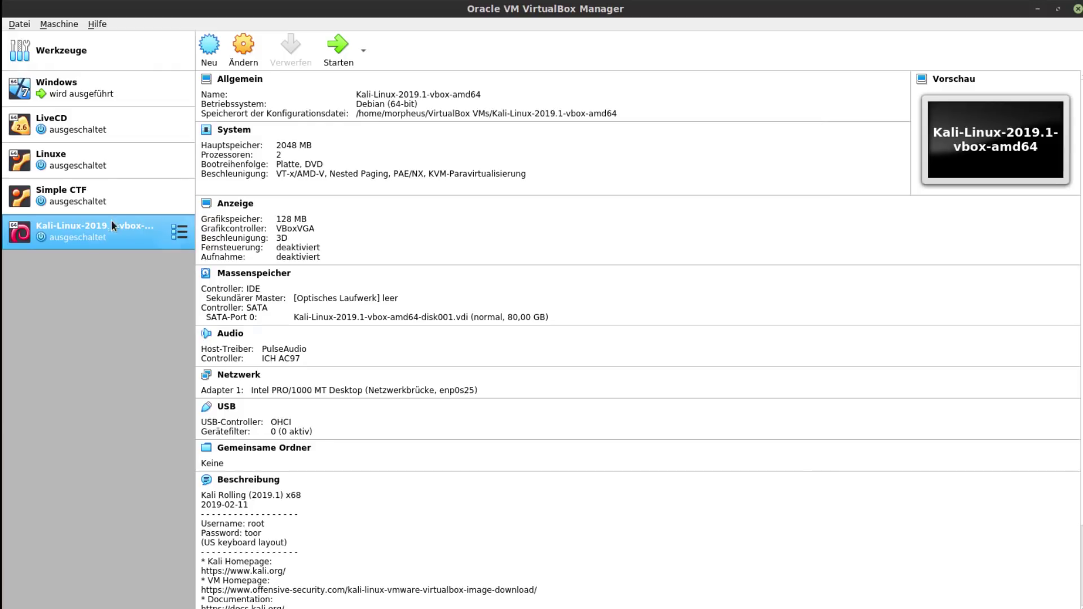
{"action": "scroll", "coordinate": [550, 325], "scroll_direction": "down", "scroll_amount": 3}
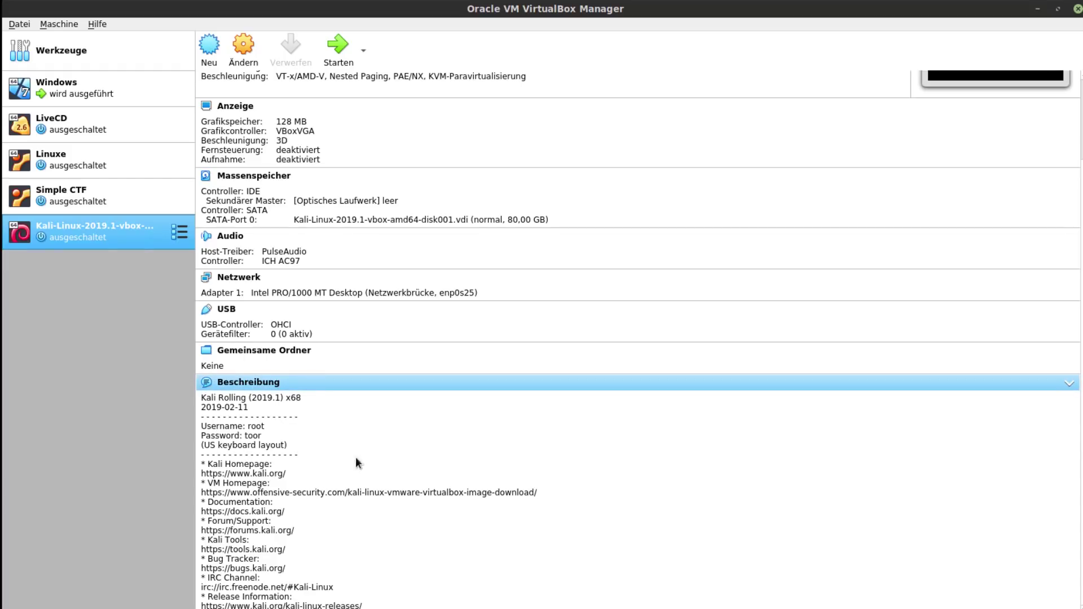
- Start the Kali VM, move its window to the top of the screen and enlarge it
{"action": "left_click", "coordinate": [337, 48]}
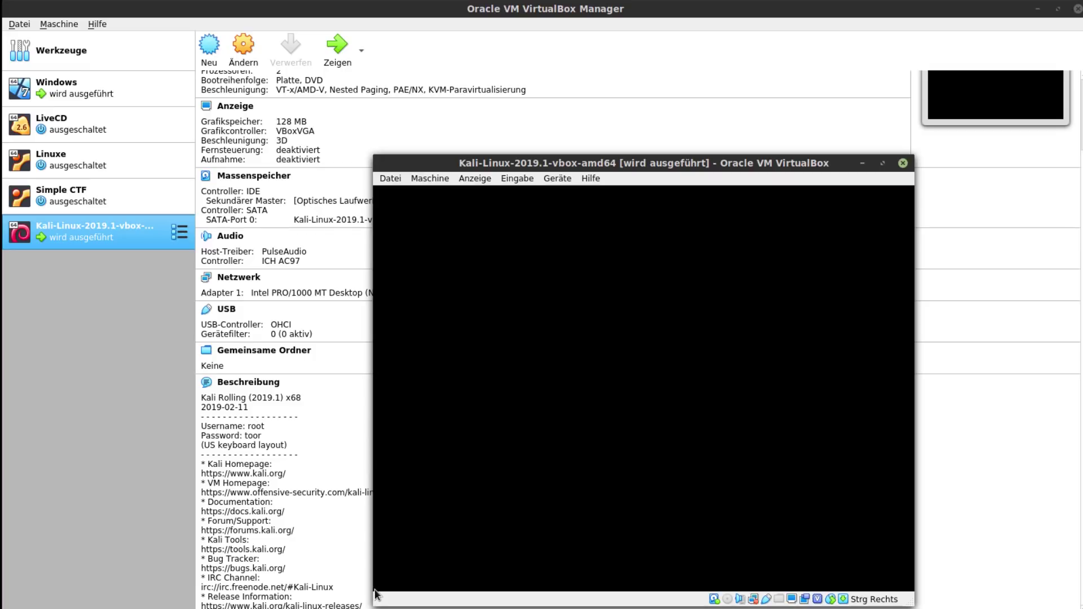
{"action": "left_click_drag", "start_coordinate": [727, 161], "coordinate": [563, 40]}
{"action": "left_click_drag", "start_coordinate": [773, 509], "coordinate": [949, 558]}
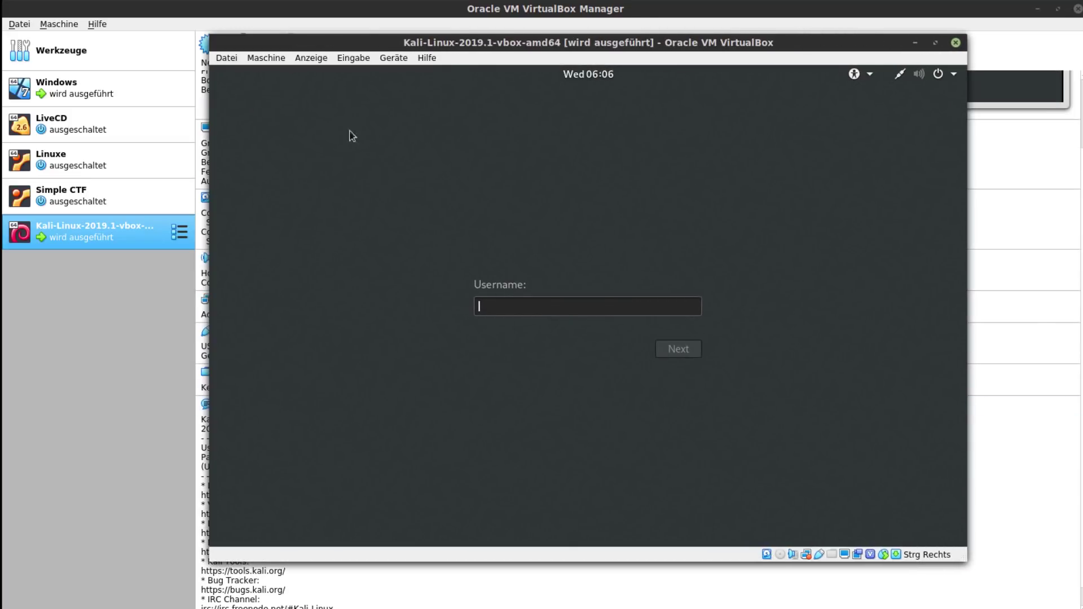
{"action": "left_click_drag", "start_coordinate": [214, 36], "coordinate": [183, 31]}
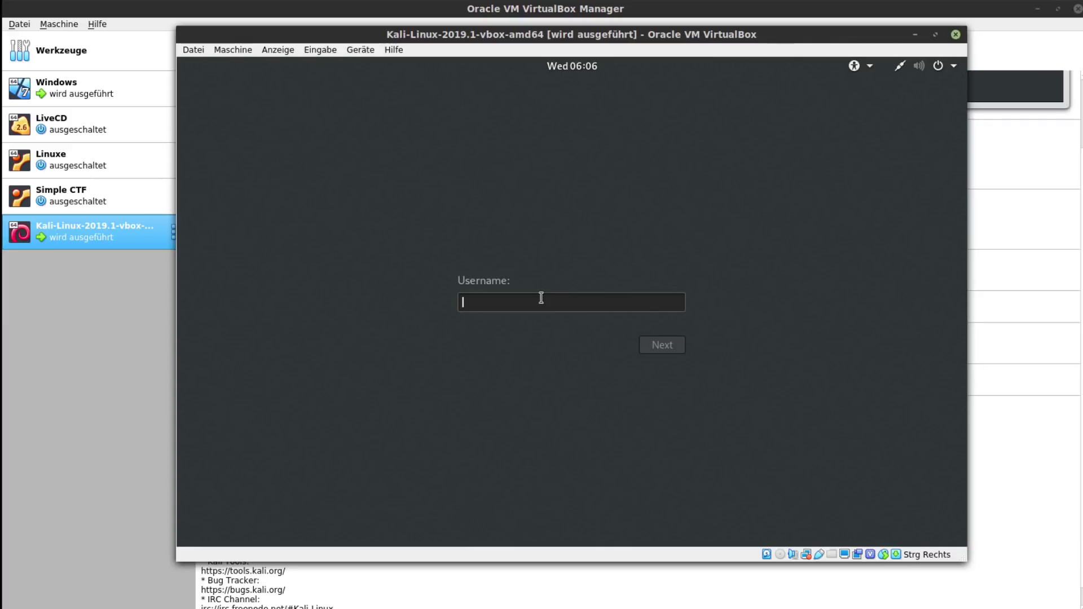
- Log in to the Kali guest as root with the account password
{"action": "type", "text": "root"}
{"action": "key", "text": "Return"}
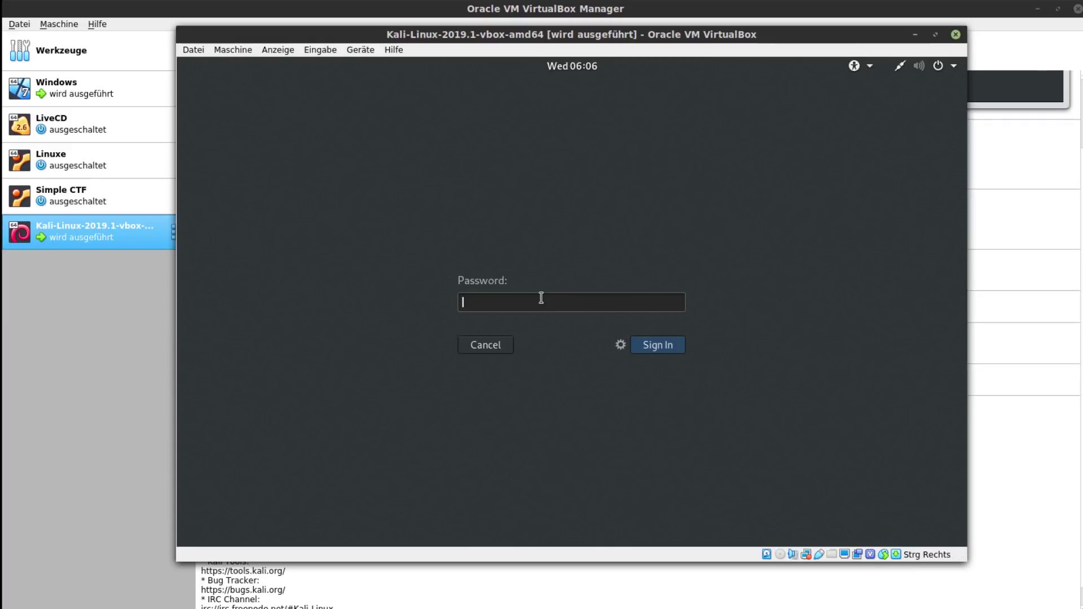
{"action": "type", "text": "toor"}
{"action": "key", "text": "Return"}
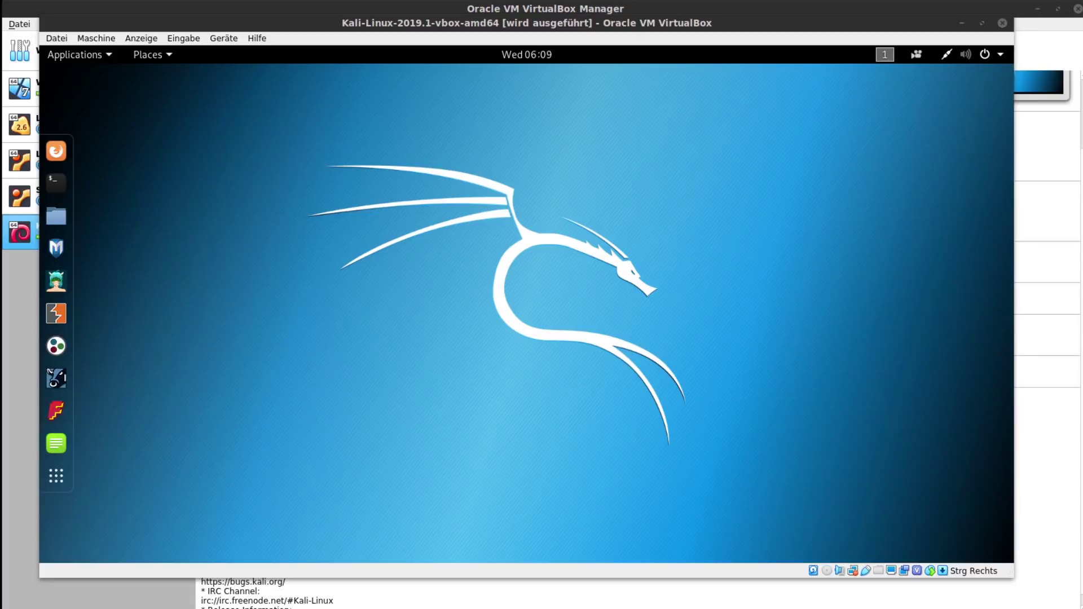
{"action": "left_click", "coordinate": [451, 396]}
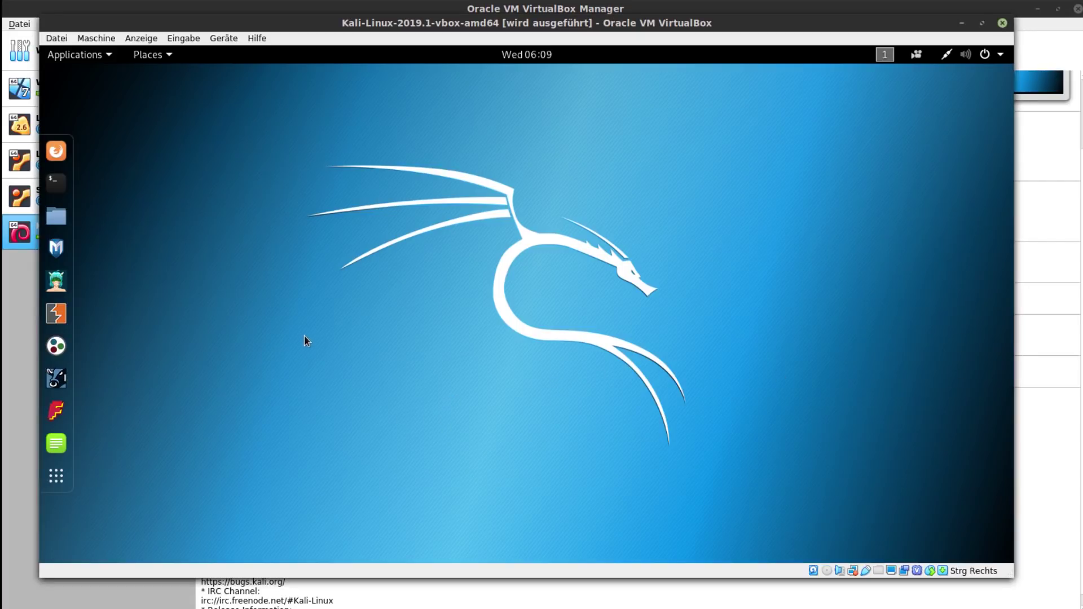
{"action": "left_click", "coordinate": [62, 475]}
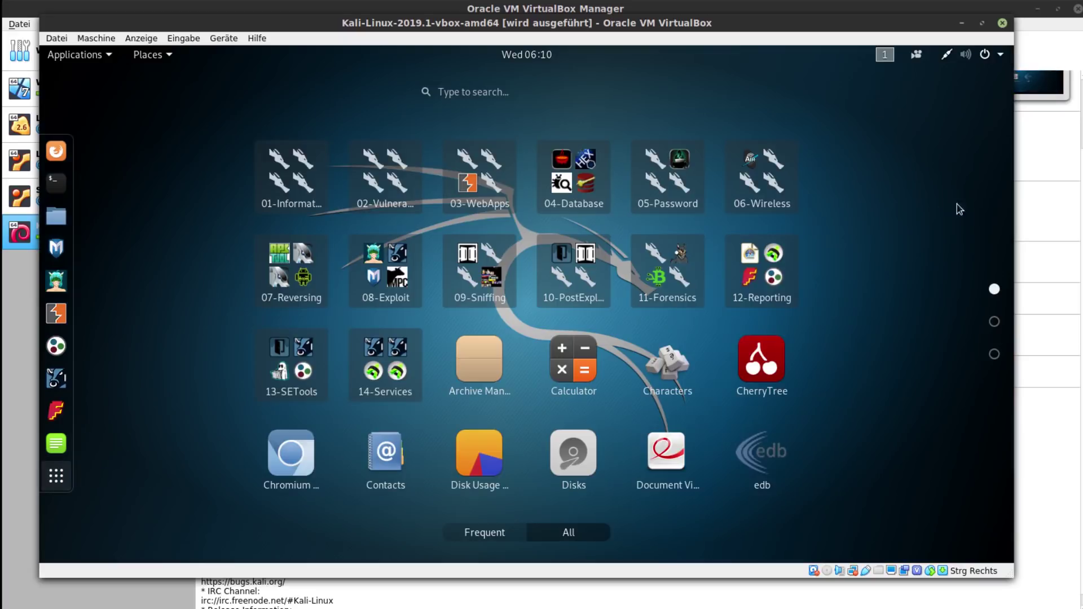
{"action": "left_click", "coordinate": [57, 478]}
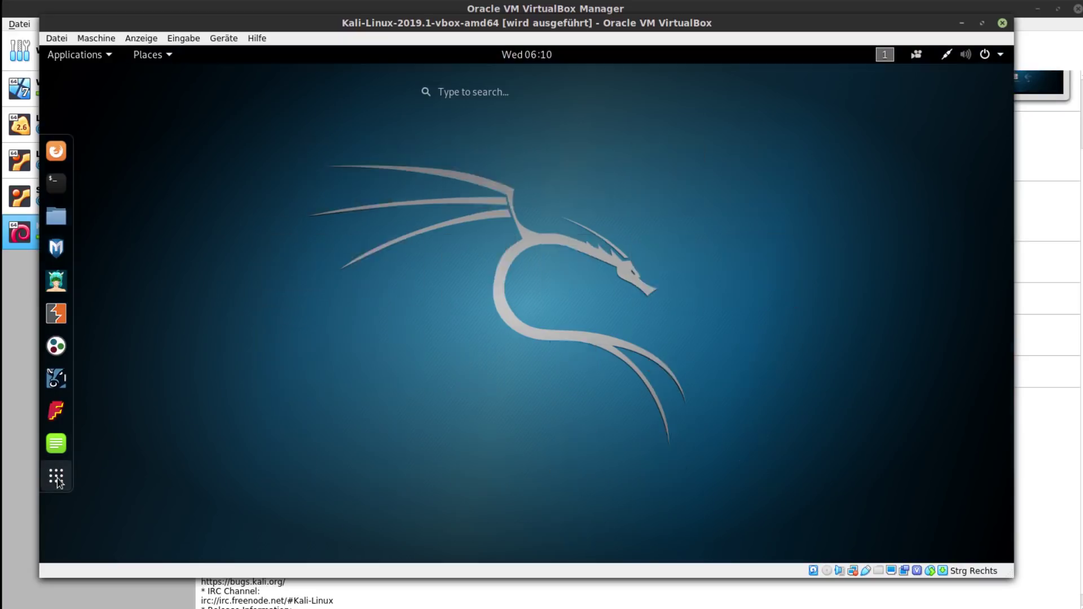
{"action": "left_click", "coordinate": [111, 56]}
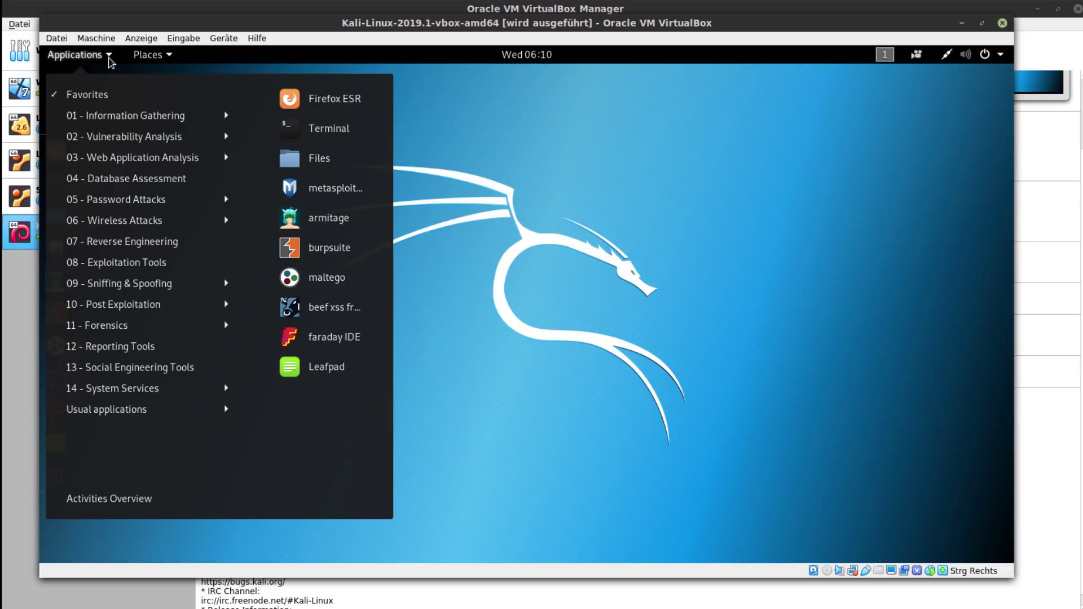
{"action": "mouse_move", "coordinate": [140, 120]}
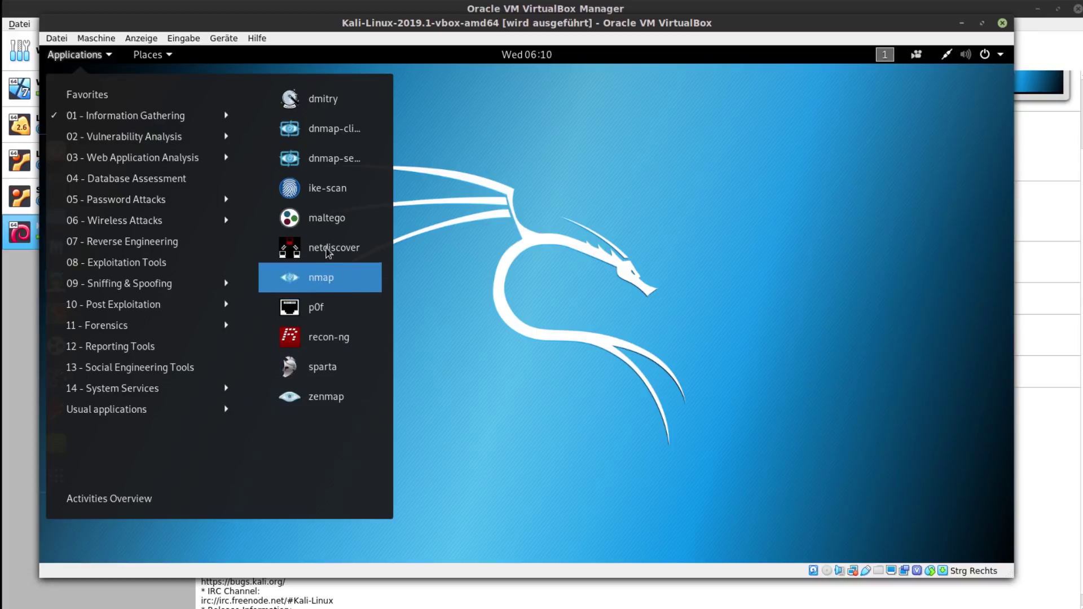
{"action": "mouse_move", "coordinate": [198, 139]}
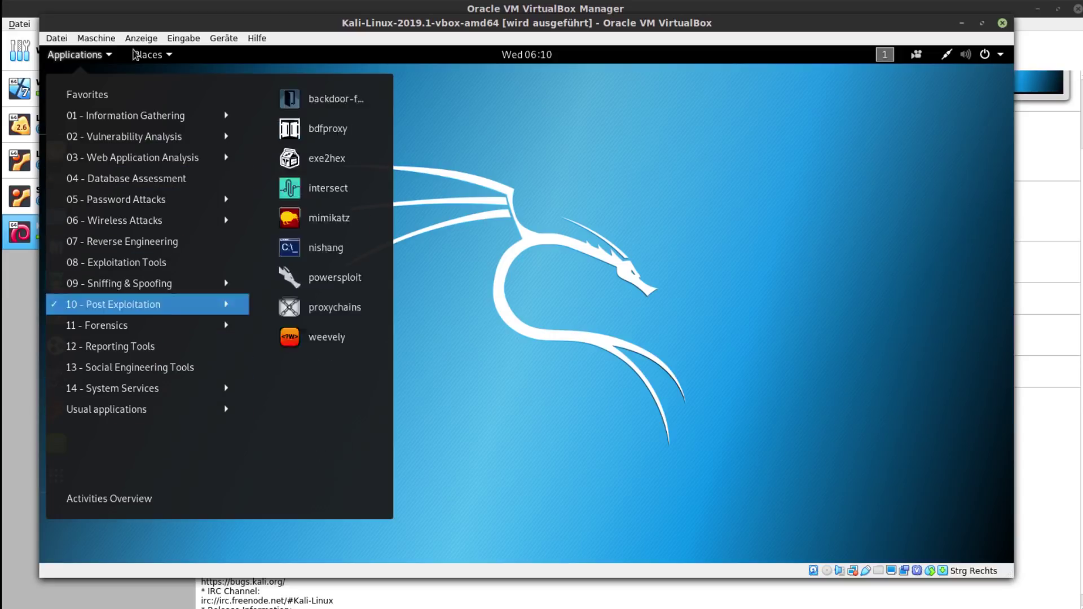
{"action": "left_click", "coordinate": [92, 58]}
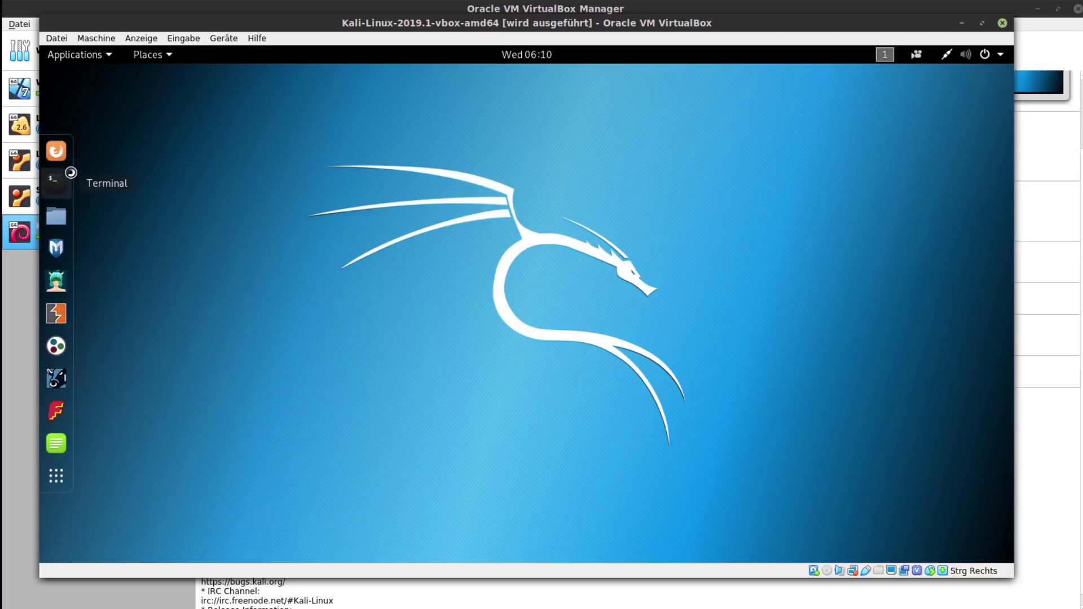
{"action": "left_click", "coordinate": [55, 182]}
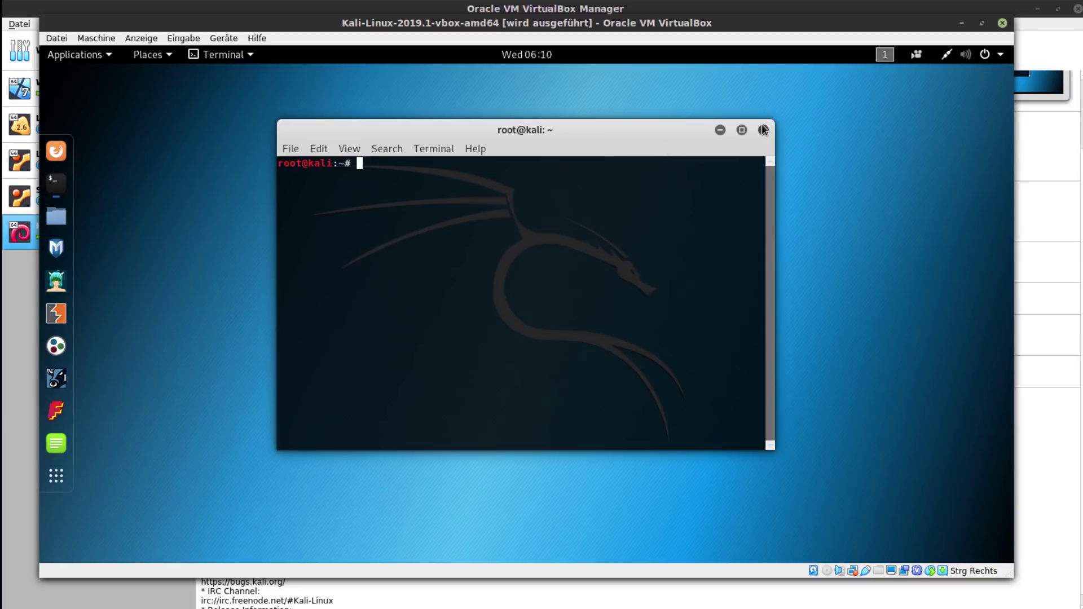
- Close the terminal, reopen it from the dock, and close it again
{"action": "left_click", "coordinate": [764, 129]}
{"action": "left_click", "coordinate": [66, 183]}
{"action": "left_click", "coordinate": [765, 131]}
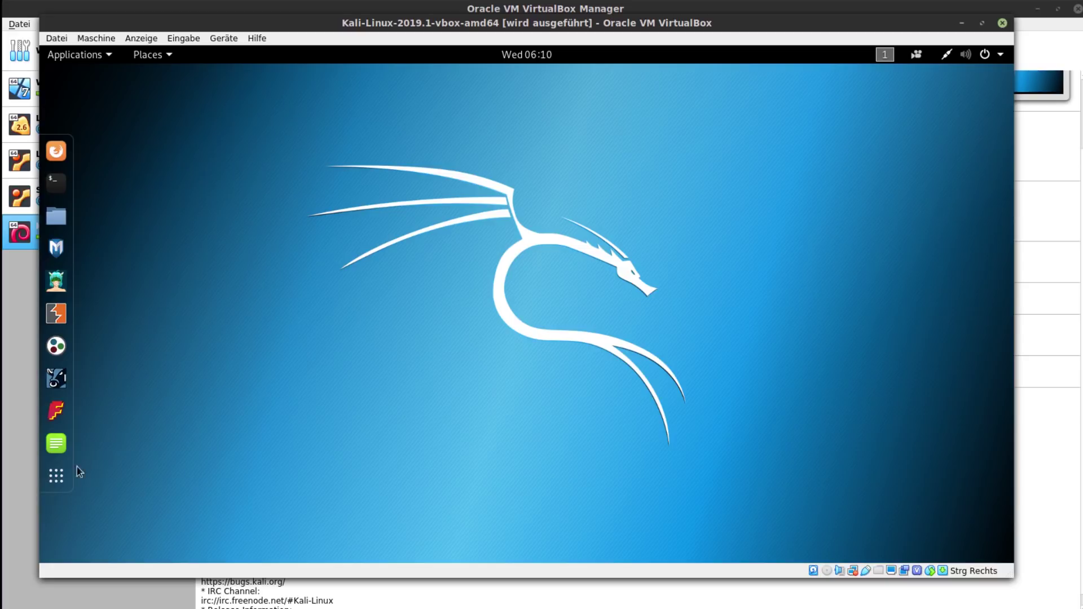
- Show the applications grid and scroll between its pages of apps
{"action": "left_click", "coordinate": [59, 474]}
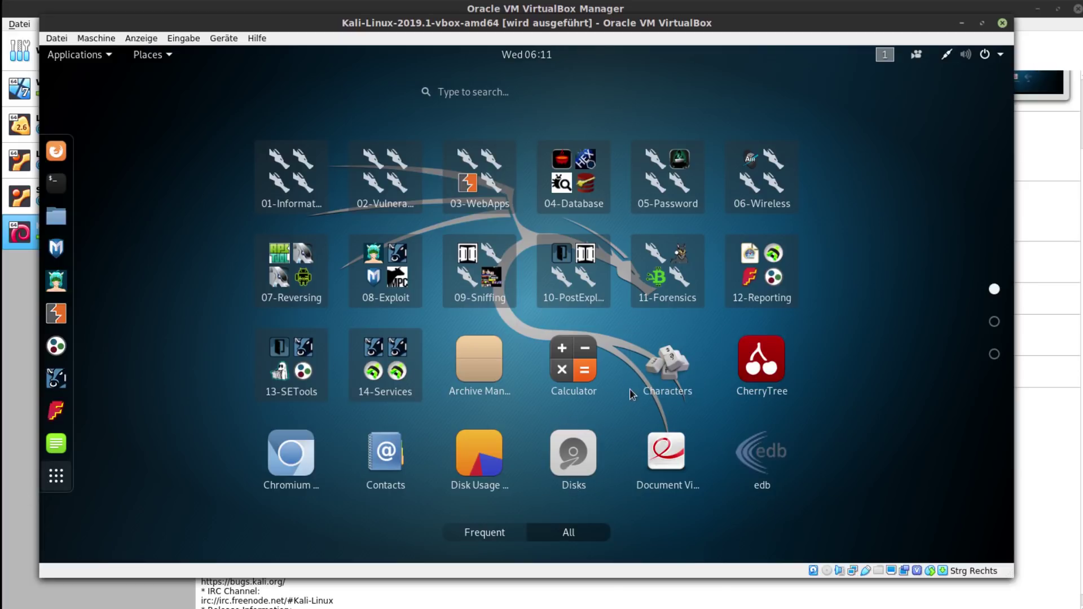
{"action": "scroll", "coordinate": [677, 378], "scroll_direction": "down", "scroll_amount": 2}
{"action": "scroll", "coordinate": [727, 367], "scroll_direction": "up", "scroll_amount": 2}
{"action": "scroll", "coordinate": [785, 316], "scroll_direction": "down", "scroll_amount": 2}
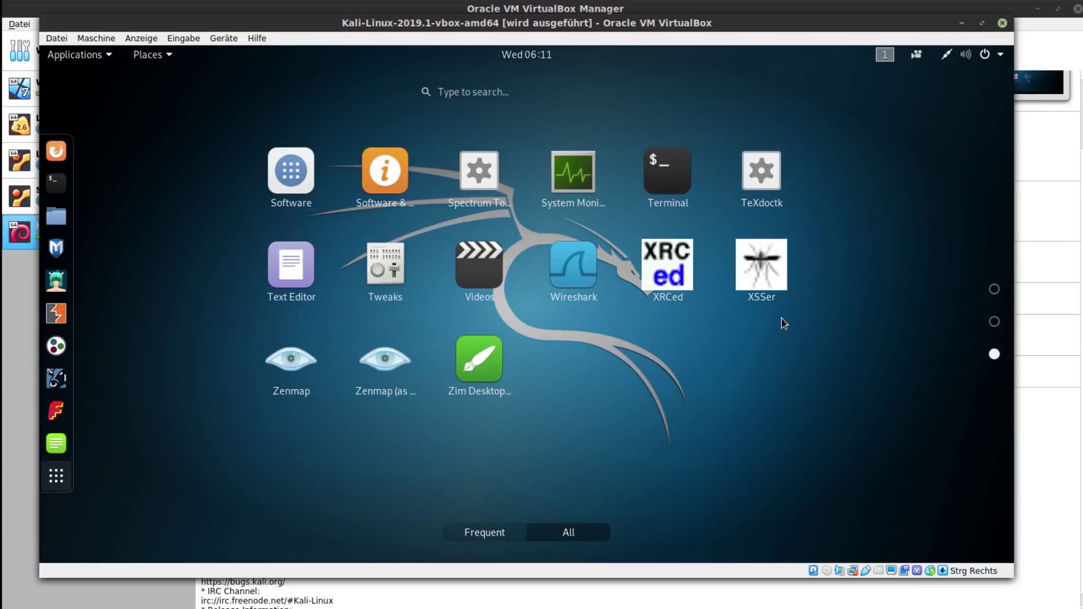
{"action": "scroll", "coordinate": [783, 285], "scroll_direction": "up", "scroll_amount": 1}
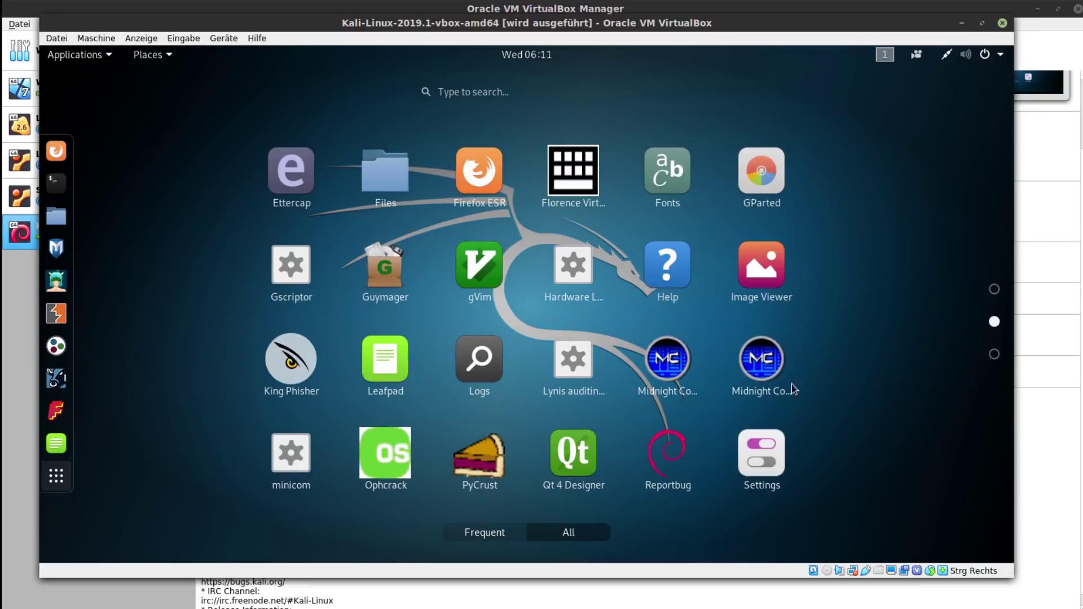
{"action": "left_click", "coordinate": [768, 454]}
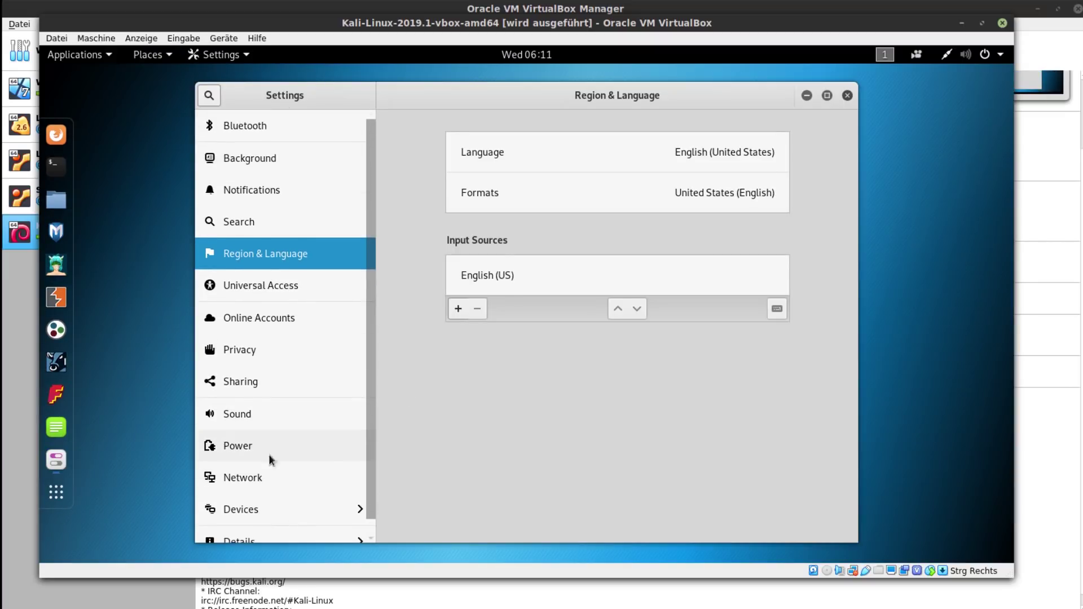
{"action": "left_click", "coordinate": [292, 164]}
{"action": "left_click", "coordinate": [295, 189]}
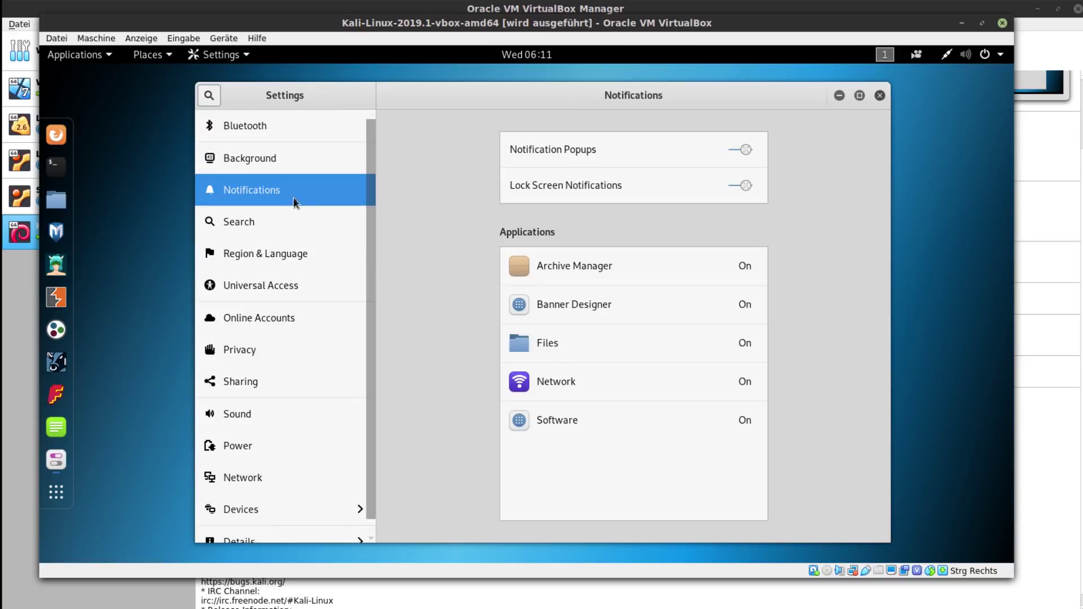
{"action": "left_click", "coordinate": [286, 220]}
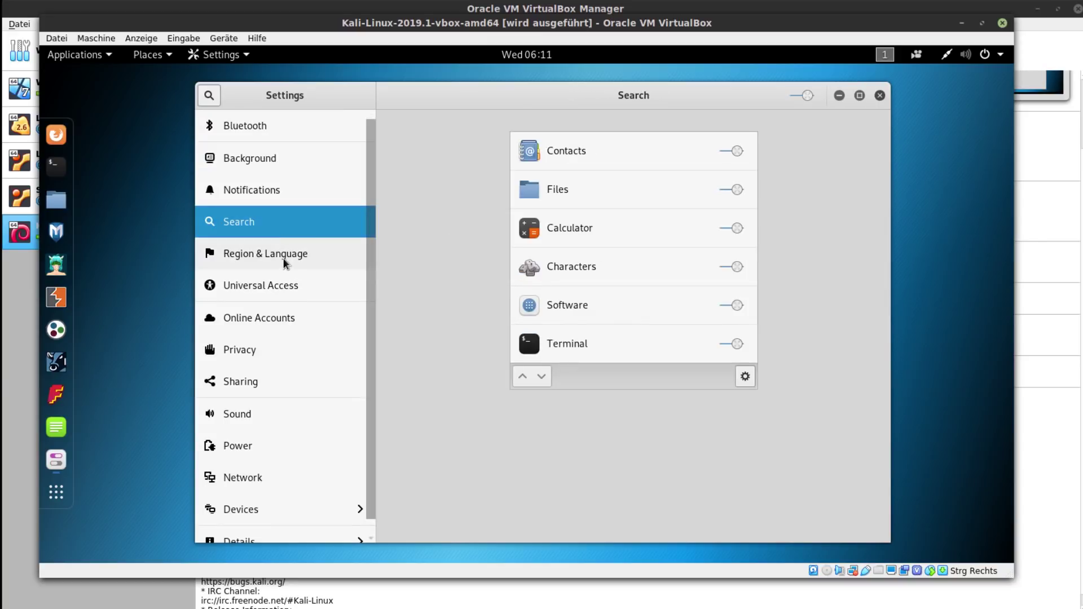
{"action": "left_click", "coordinate": [284, 258]}
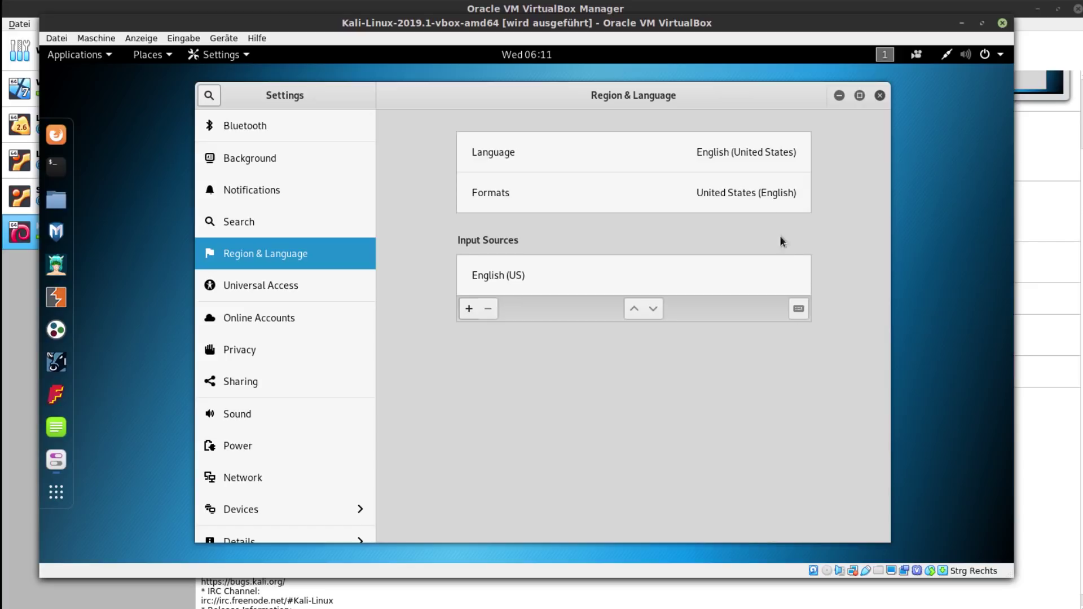
- Select the English (US) input source and preview its keyboard layout
{"action": "left_click", "coordinate": [514, 280]}
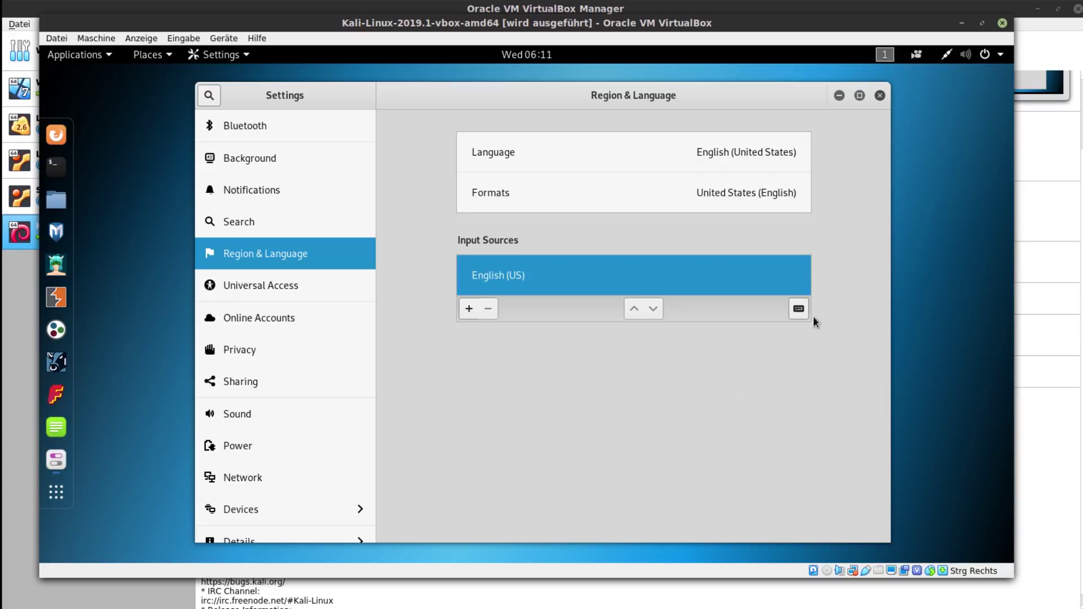
{"action": "left_click", "coordinate": [798, 309]}
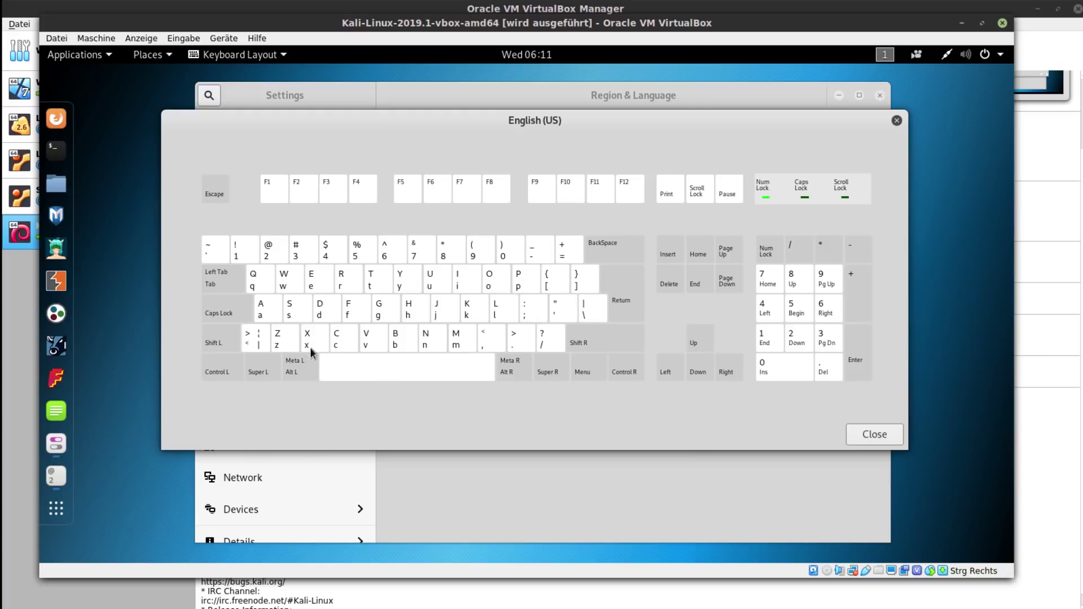
{"action": "left_click", "coordinate": [896, 120]}
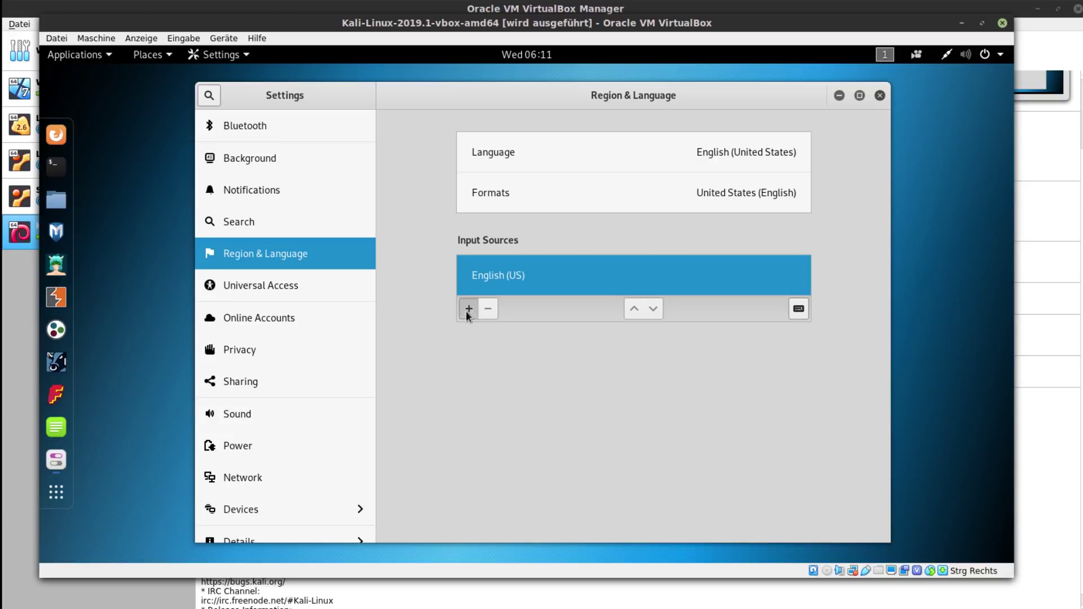
- Add the German (Germany) > German keyboard layout as an input source
{"action": "left_click", "coordinate": [468, 308]}
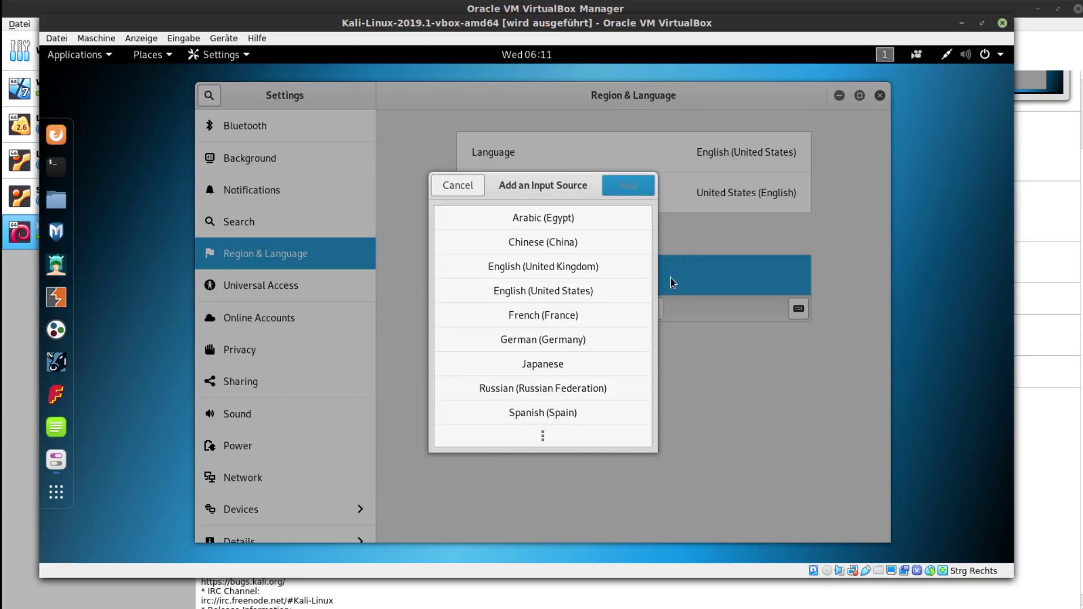
{"action": "left_click", "coordinate": [471, 194]}
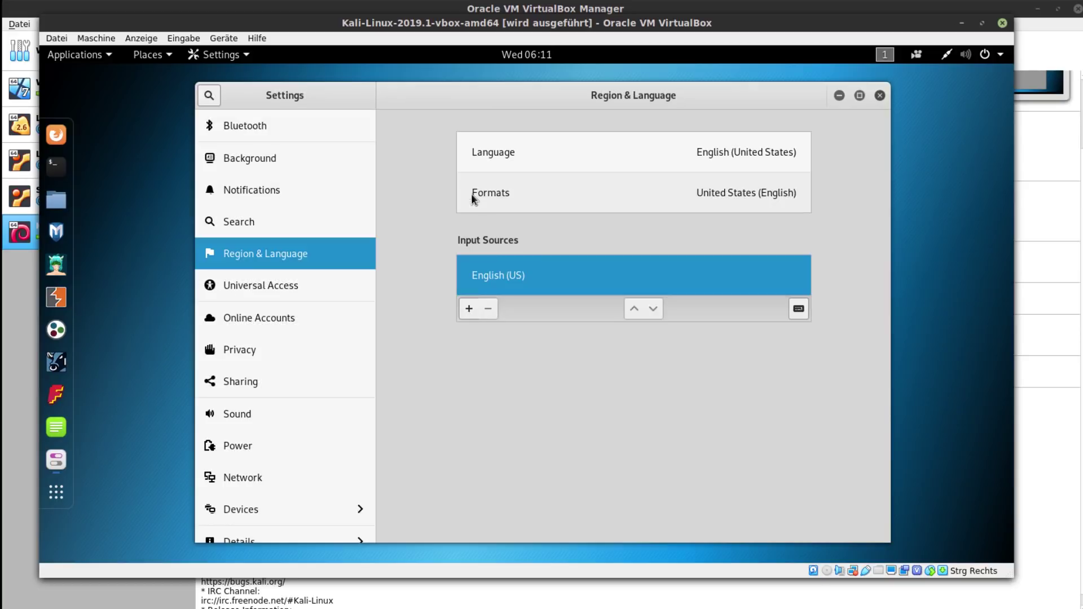
{"action": "left_click", "coordinate": [469, 309]}
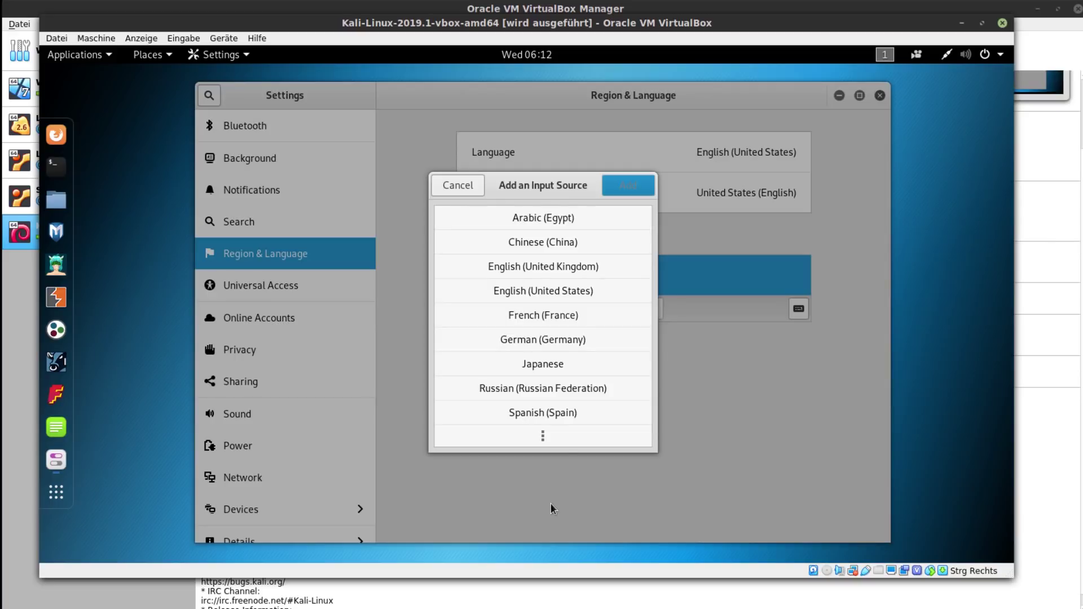
{"action": "left_click", "coordinate": [524, 339]}
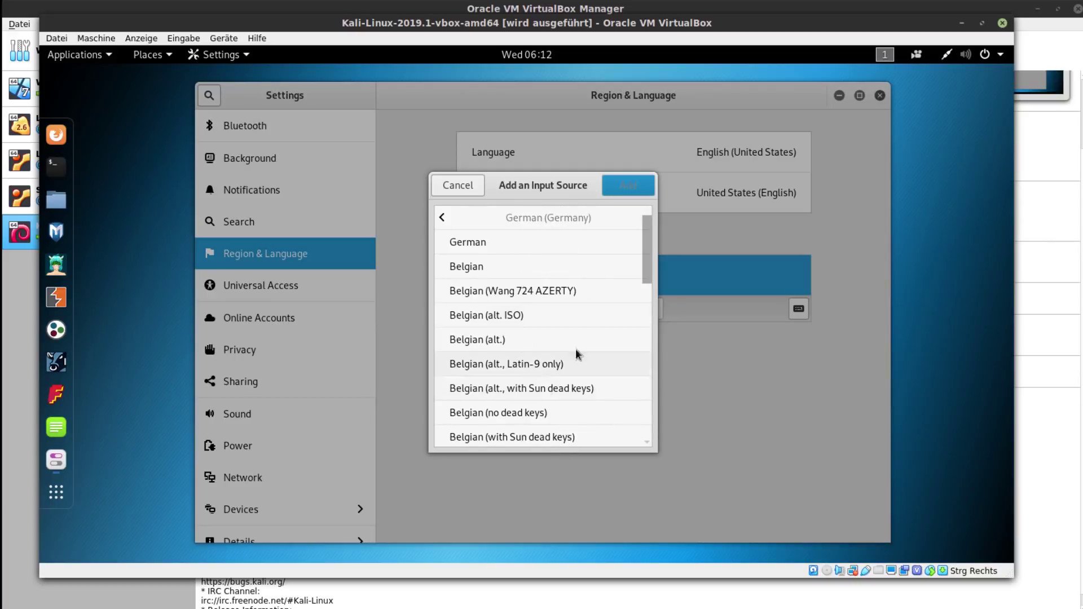
{"action": "left_click", "coordinate": [527, 242]}
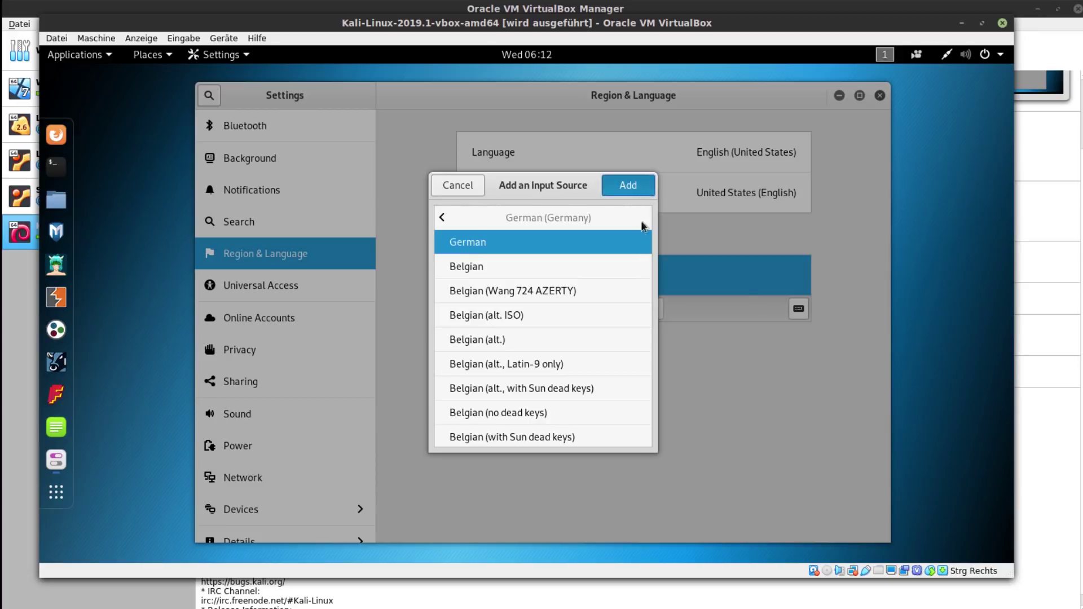
{"action": "left_click", "coordinate": [628, 185]}
- Remove English (US) so German is the only input source
{"action": "left_click", "coordinate": [667, 320]}
{"action": "left_click", "coordinate": [705, 289]}
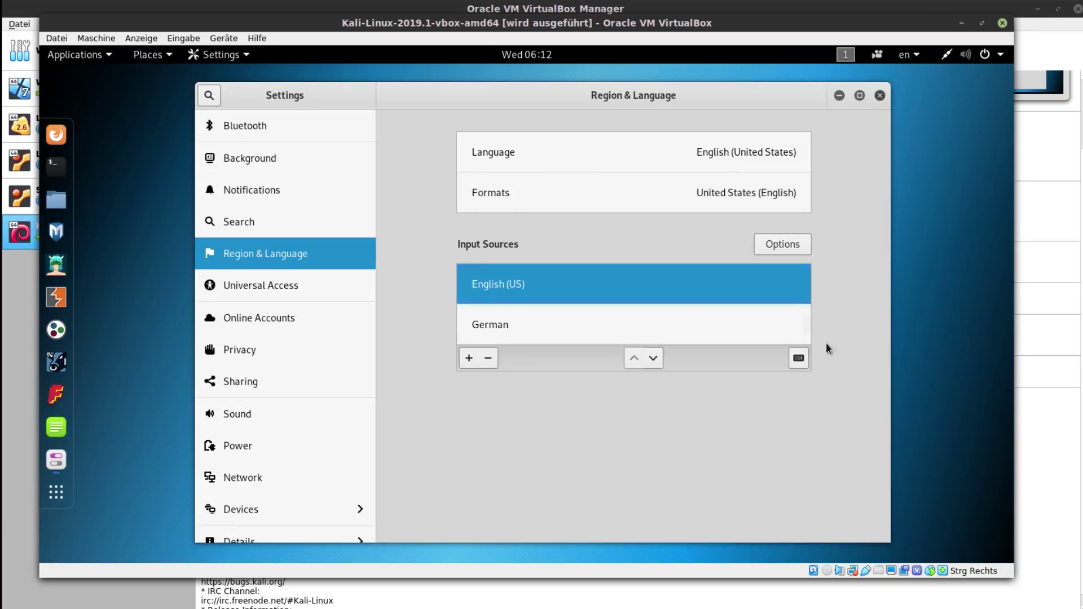
{"action": "left_click", "coordinate": [488, 359]}
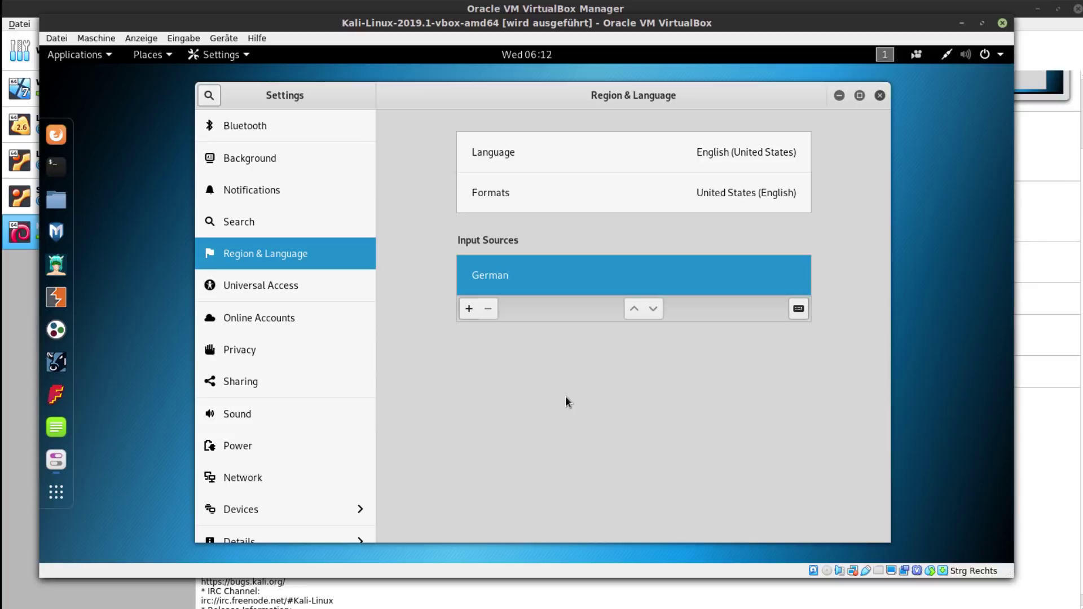
{"action": "left_click", "coordinate": [56, 166]}
- Clear the stray text in the root terminal, centre its window and close Settings
{"action": "type", "text": "-"}
{"action": "type", "text": "-help"}
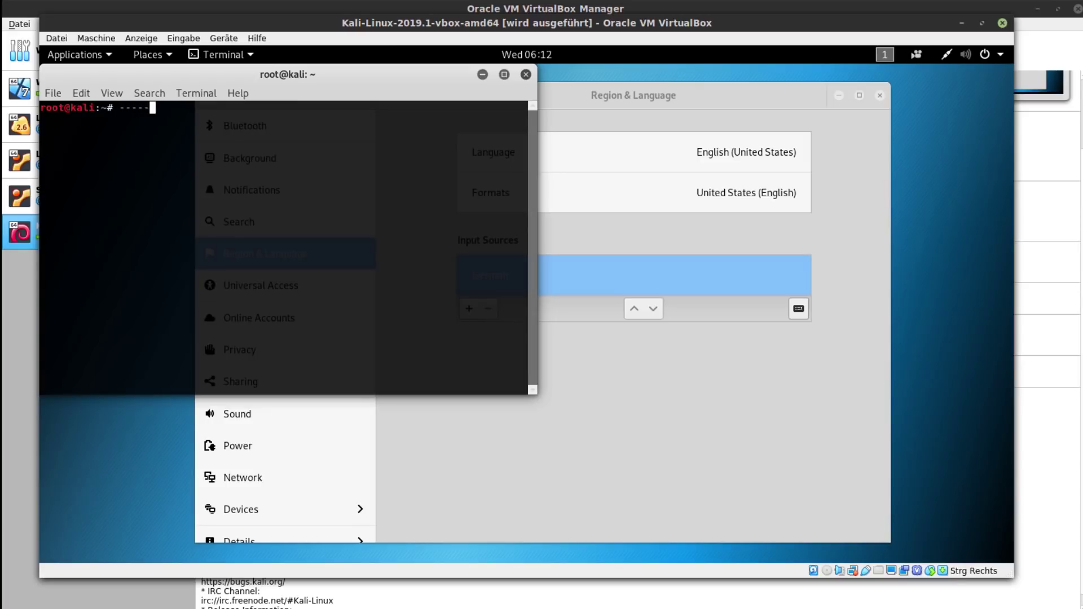
{"action": "key", "text": "BackSpace"}
{"action": "key", "text": "BackSpace"}
{"action": "key", "text": "BackSpace"}
{"action": "key", "text": "BackSpace"}
{"action": "key", "text": "BackSpace"}
{"action": "key", "text": "BackSpace"}
{"action": "left_click_drag", "start_coordinate": [291, 73], "coordinate": [532, 175]}
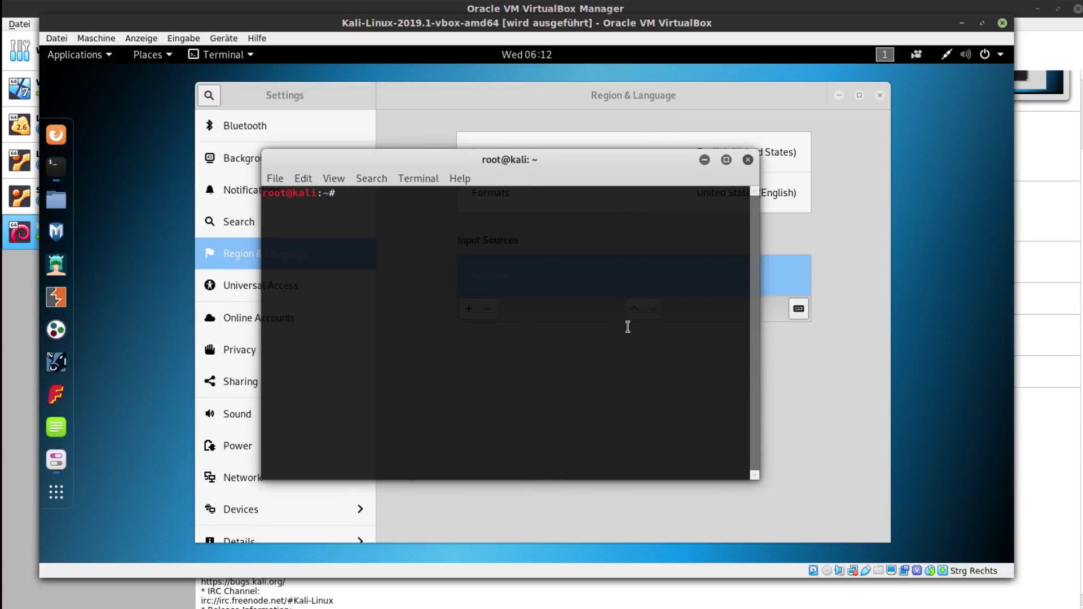
{"action": "left_click", "coordinate": [874, 107]}
{"action": "key", "text": "alt+F4"}
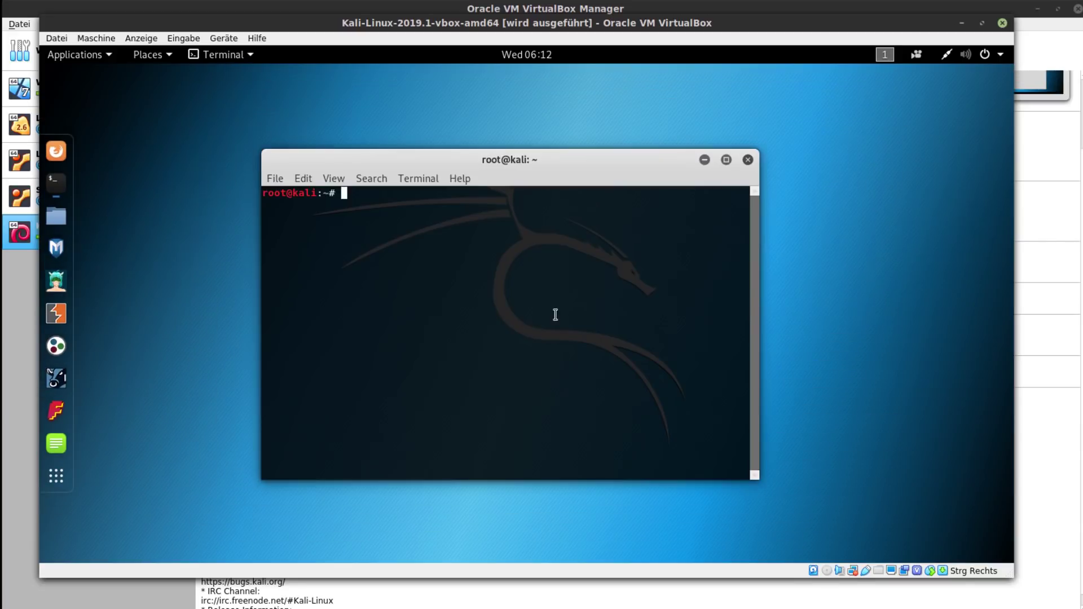
- Run apt-get update, then apt-get upgrade, which fails with a dpkg lock error
{"action": "type", "text": "apt-get update"}
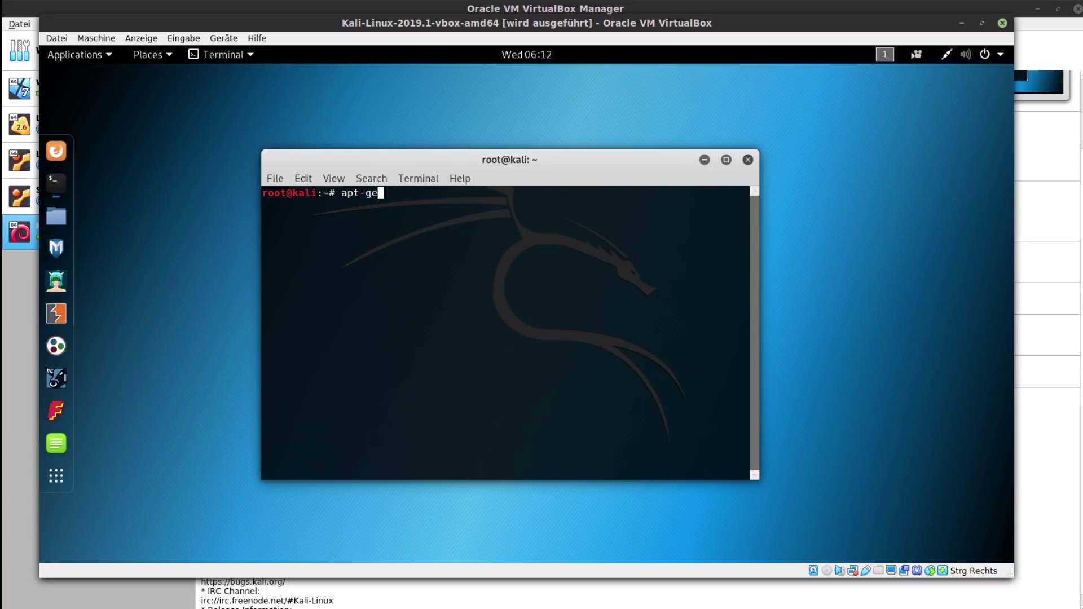
{"action": "key", "text": "Return"}
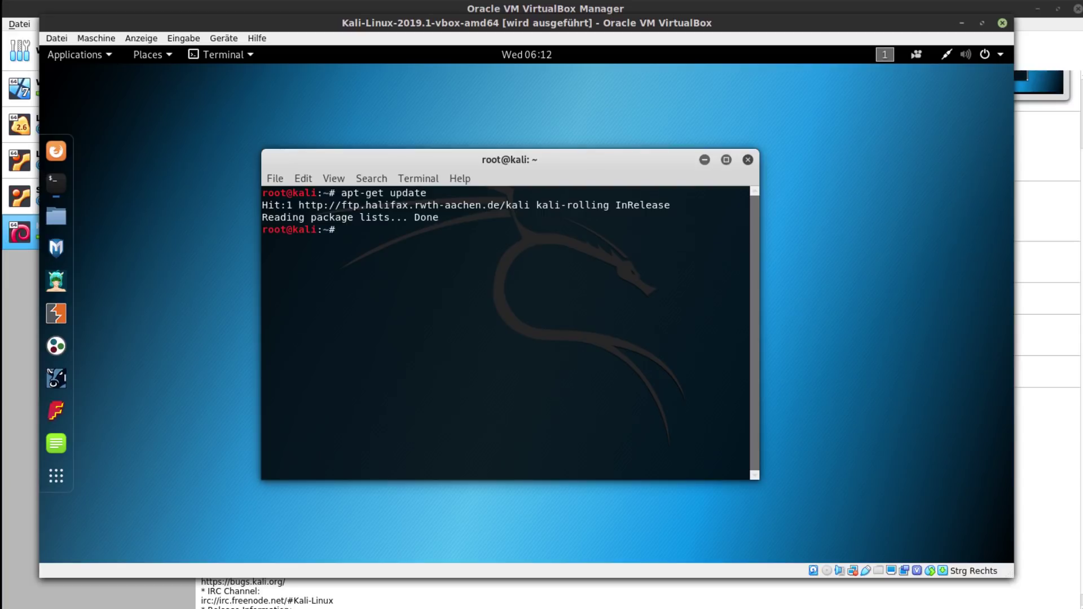
{"action": "key", "text": "Up"}
{"action": "key", "text": "BackSpace"}
{"action": "key", "text": "BackSpace"}
{"action": "key", "text": "BackSpace"}
{"action": "key", "text": "BackSpace"}
{"action": "type", "text": "grade"}
{"action": "key", "text": "Return"}
{"action": "key", "text": "ctrl+r"}
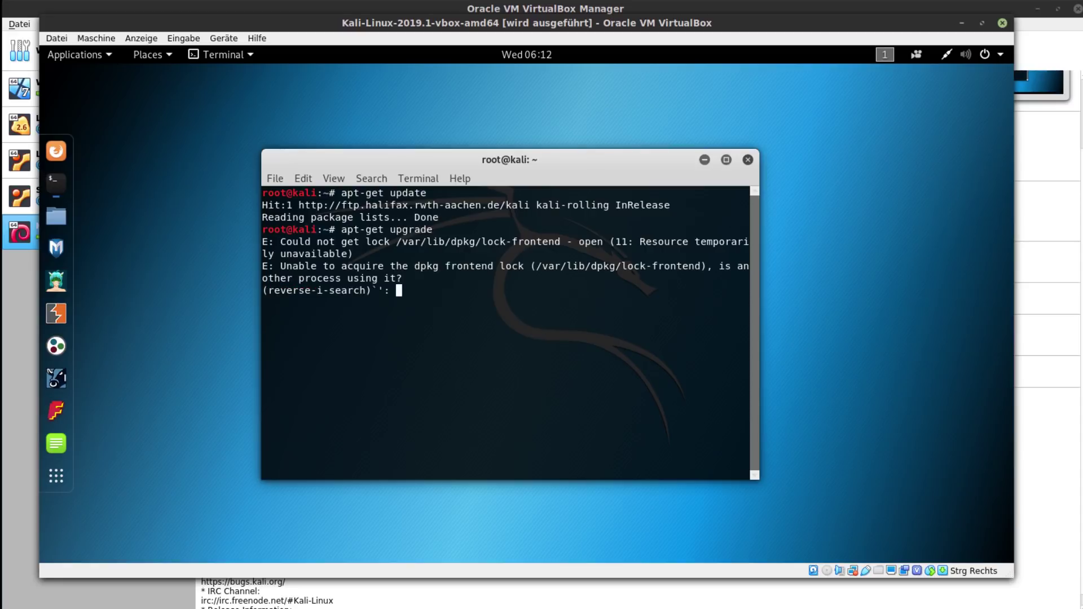
{"action": "key", "text": "Escape"}
{"action": "left_click_drag", "start_coordinate": [485, 160], "coordinate": [460, 173]}
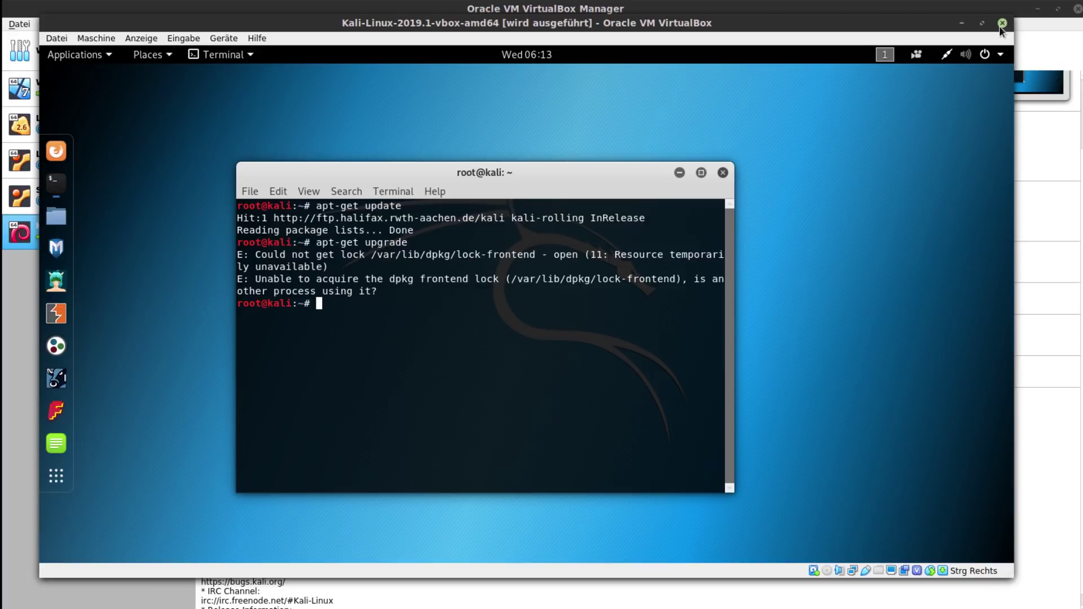
{"action": "left_click", "coordinate": [987, 59]}
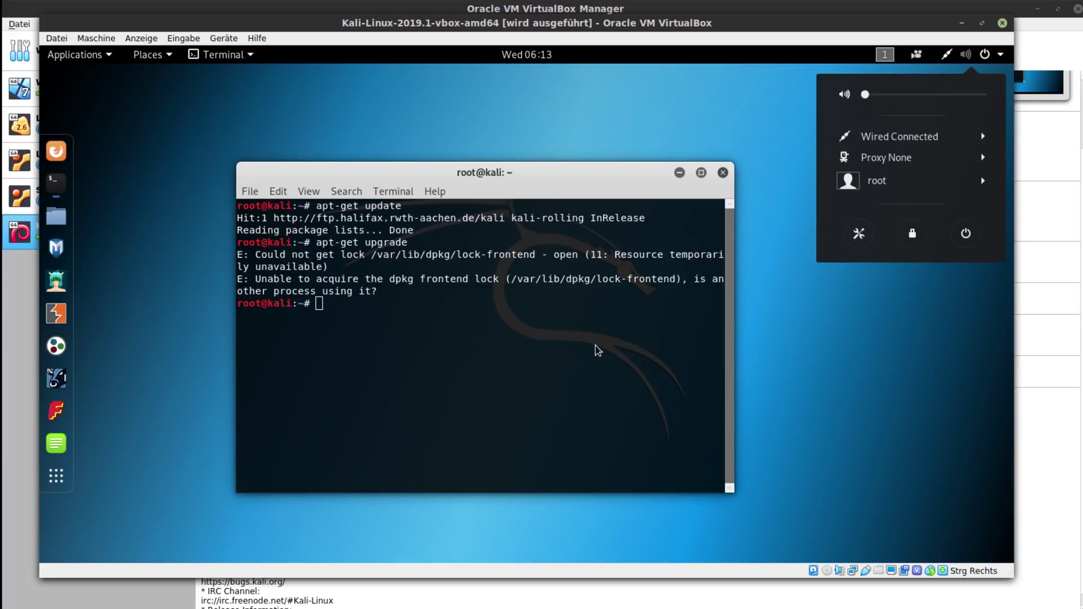
{"action": "left_click", "coordinate": [598, 341]}
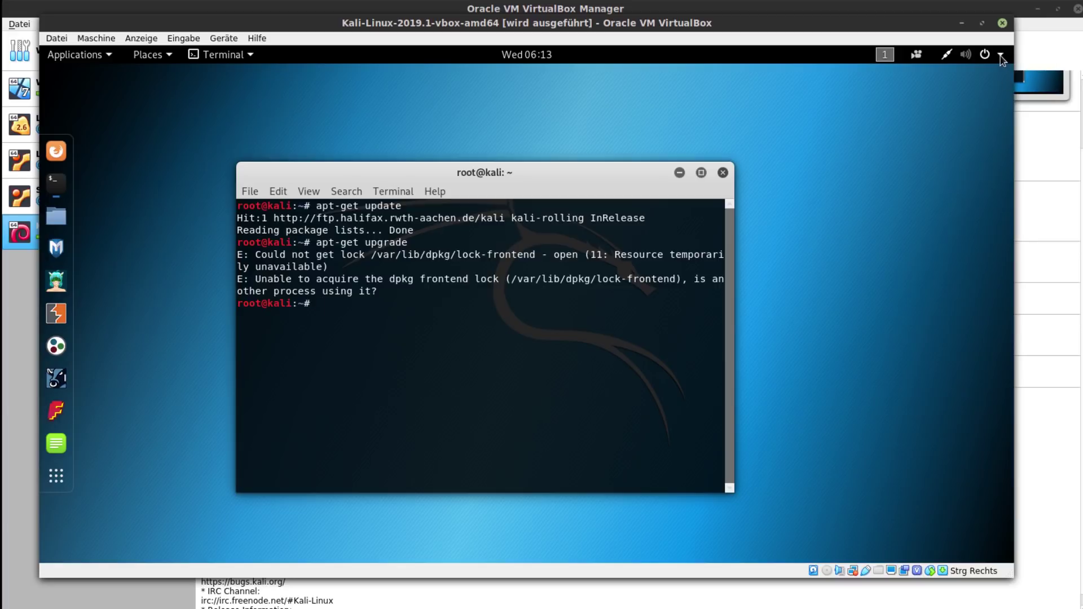
{"action": "left_click", "coordinate": [1001, 55]}
{"action": "left_click", "coordinate": [965, 234]}
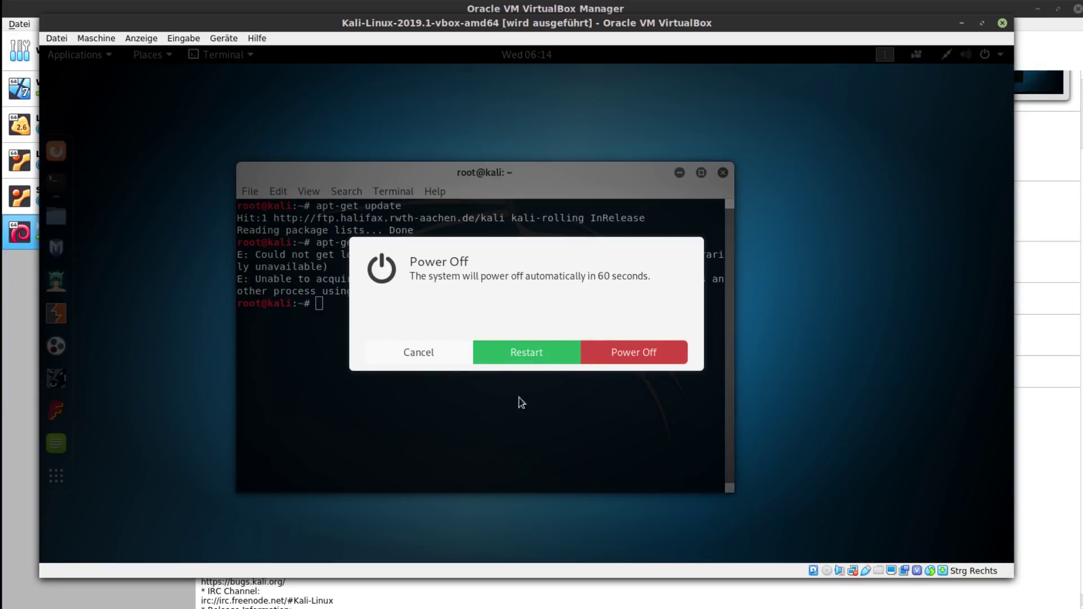
{"action": "left_click", "coordinate": [432, 356]}
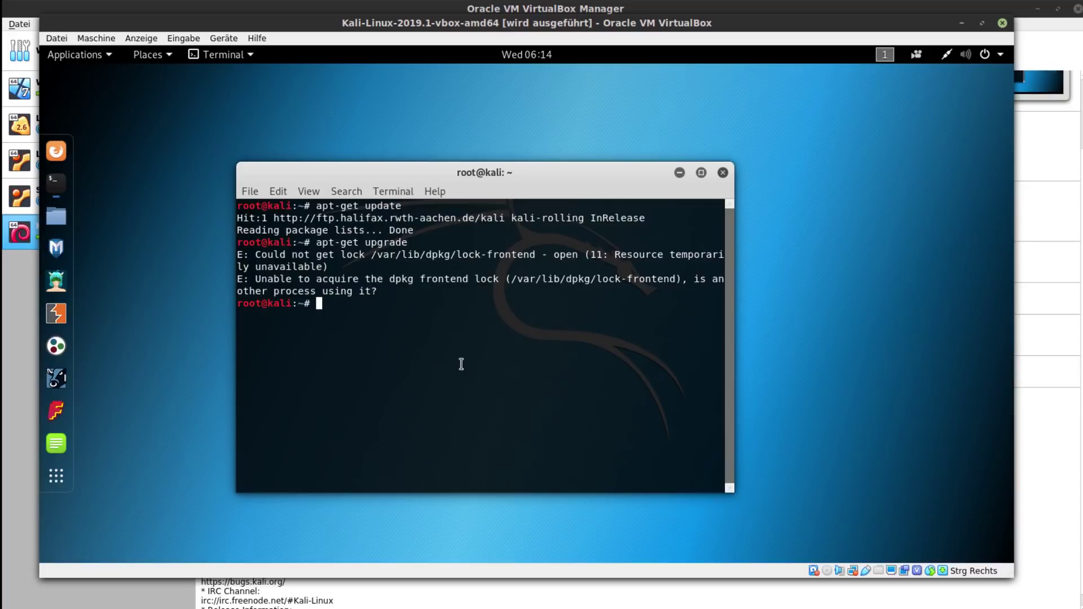
- Run apt-get dist-upgrade, then highlight update, upgrade and dist-upgrade in the earlier commands
{"action": "type", "text": "apt-get dist-upgrade"}
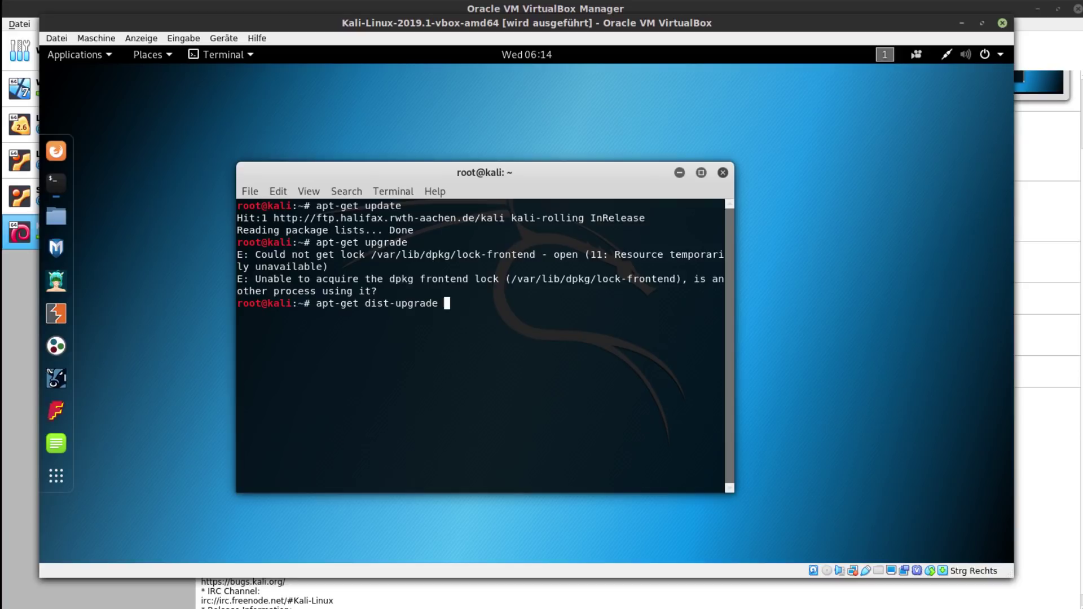
{"action": "key", "text": "Return"}
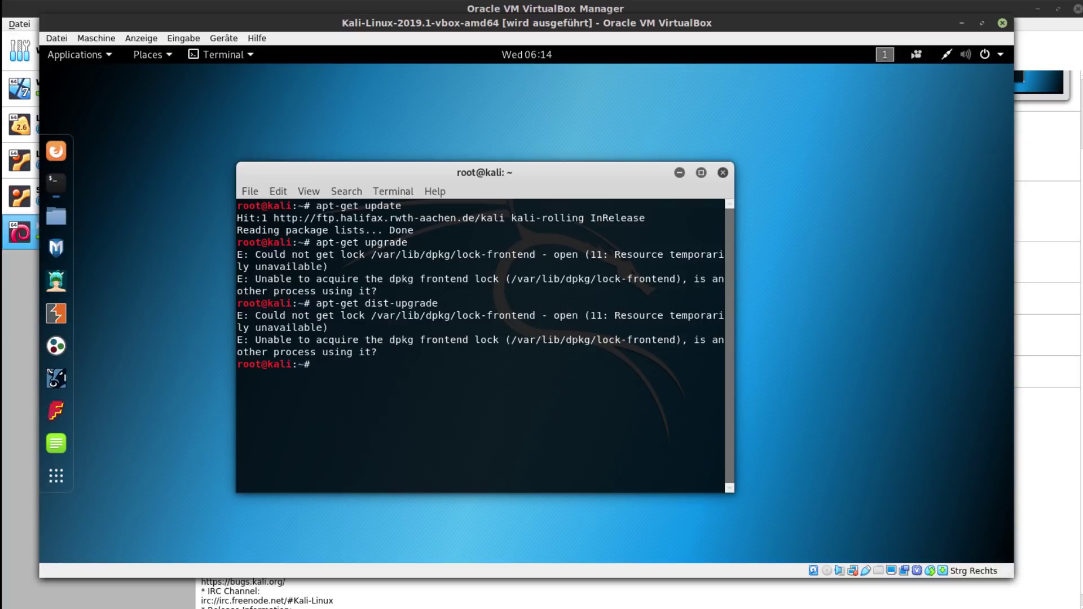
{"action": "double_click", "coordinate": [371, 205]}
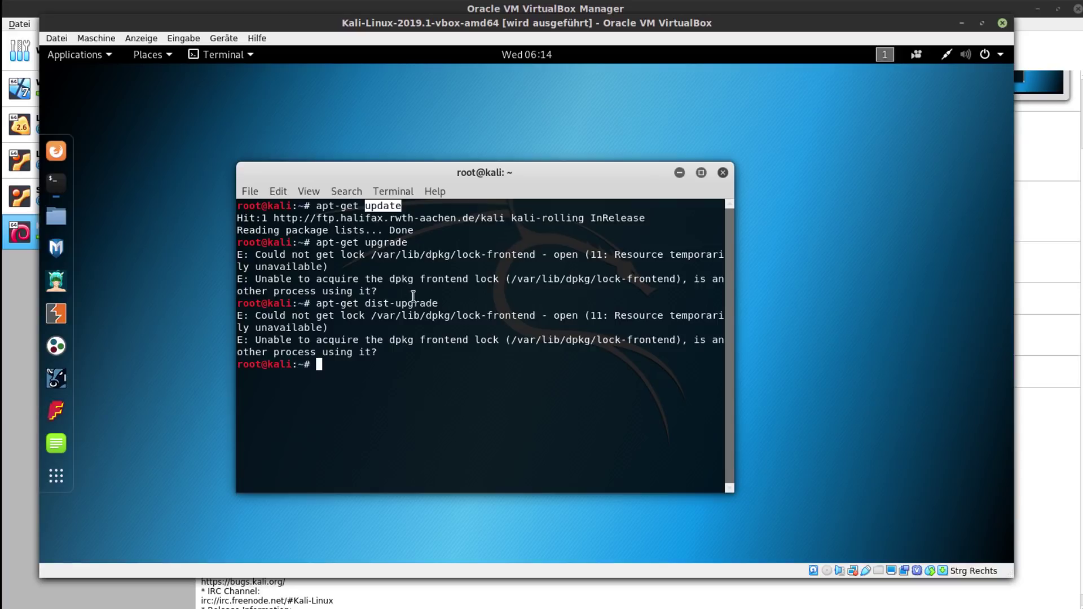
{"action": "double_click", "coordinate": [386, 243]}
{"action": "left_click", "coordinate": [453, 399]}
{"action": "left_click_drag", "start_coordinate": [364, 304], "coordinate": [449, 306]}
{"action": "left_click", "coordinate": [401, 470]}
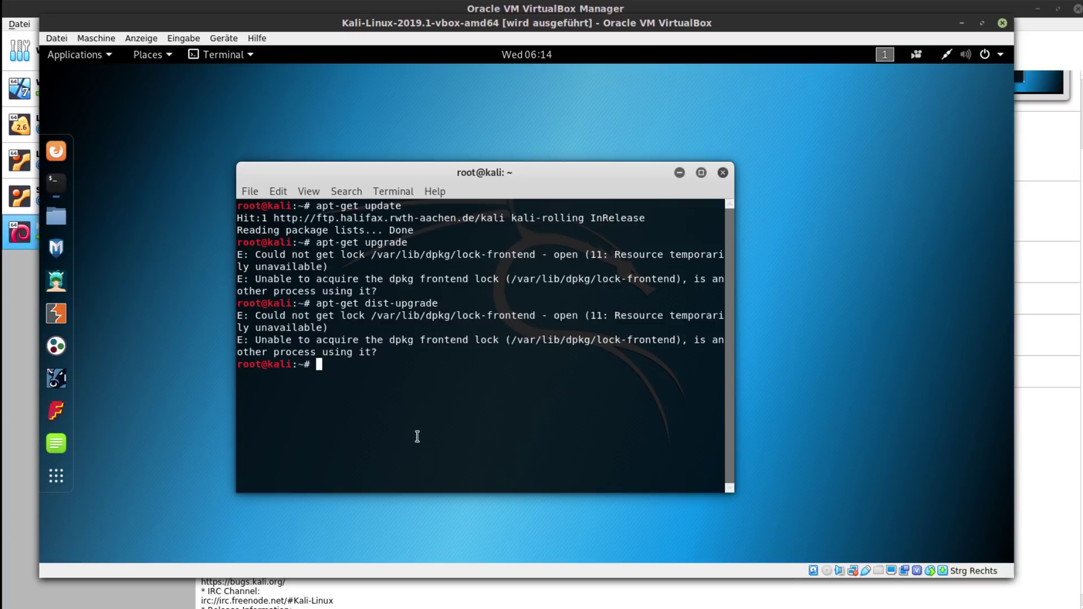